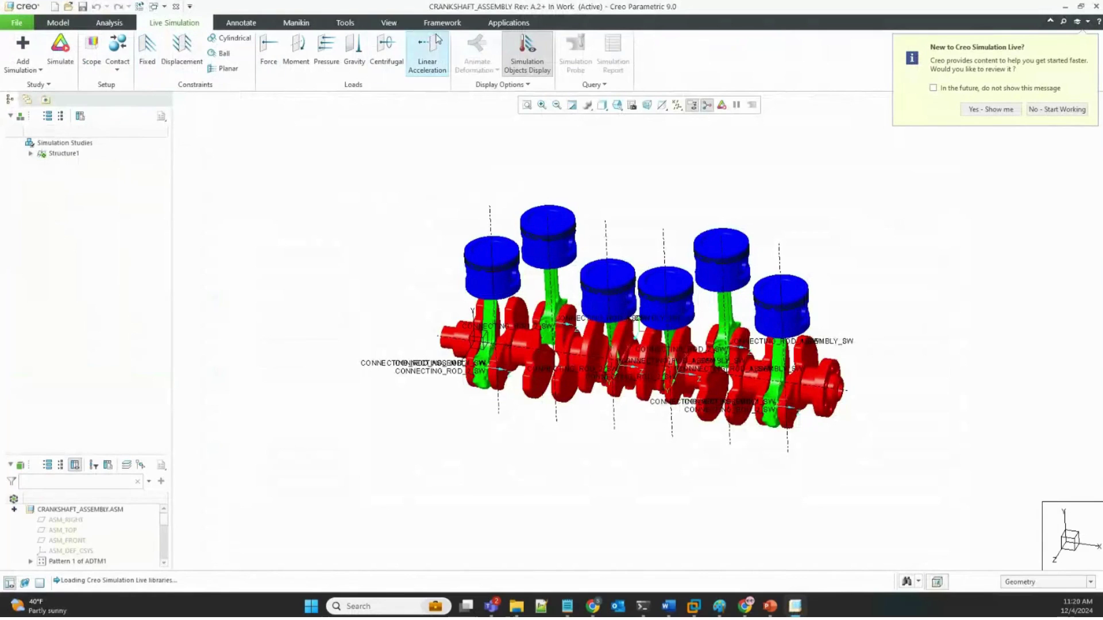
# - Switch the crankshaft assembly to the Mechanism application and select SERVOMOTOR3 at the crankshaft's end
pyautogui.click(507, 24)
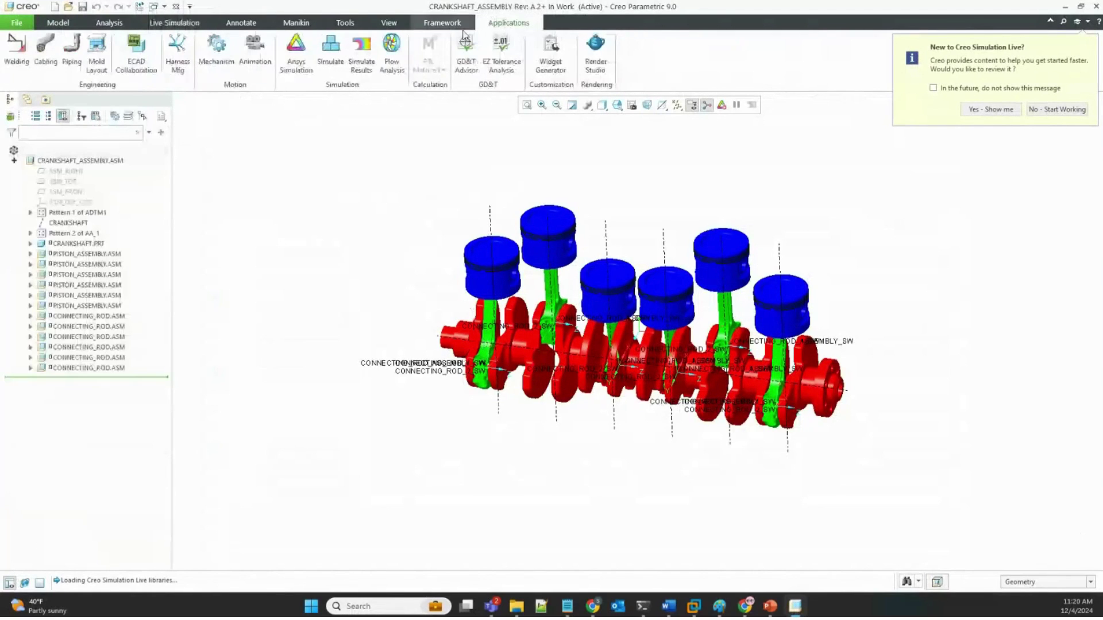
pyautogui.click(217, 52)
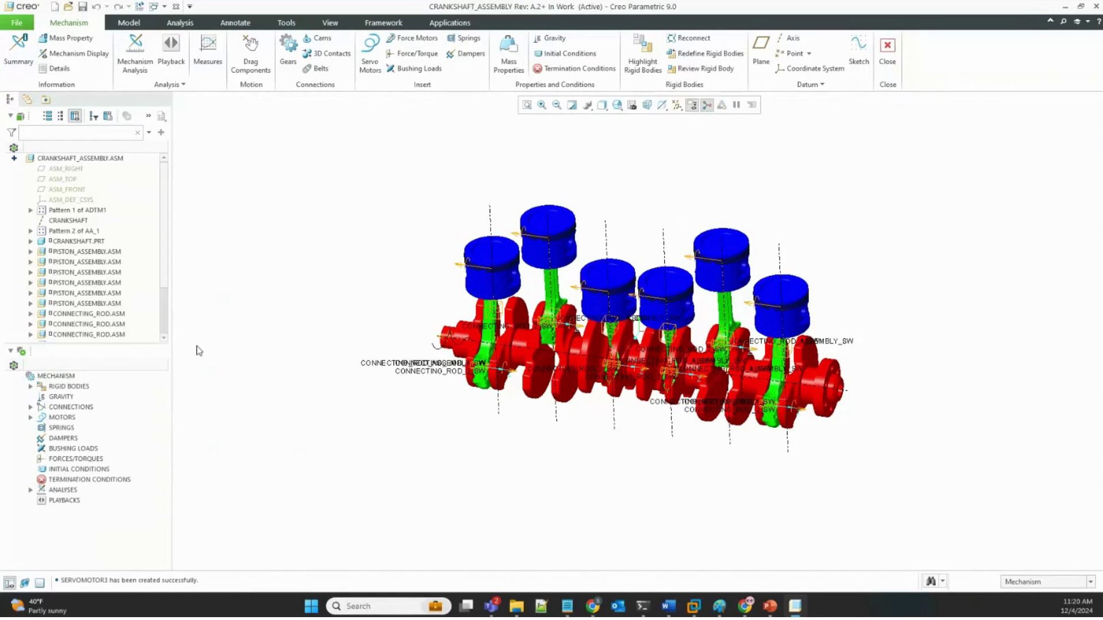
pyautogui.scroll(-2, 166, 310)
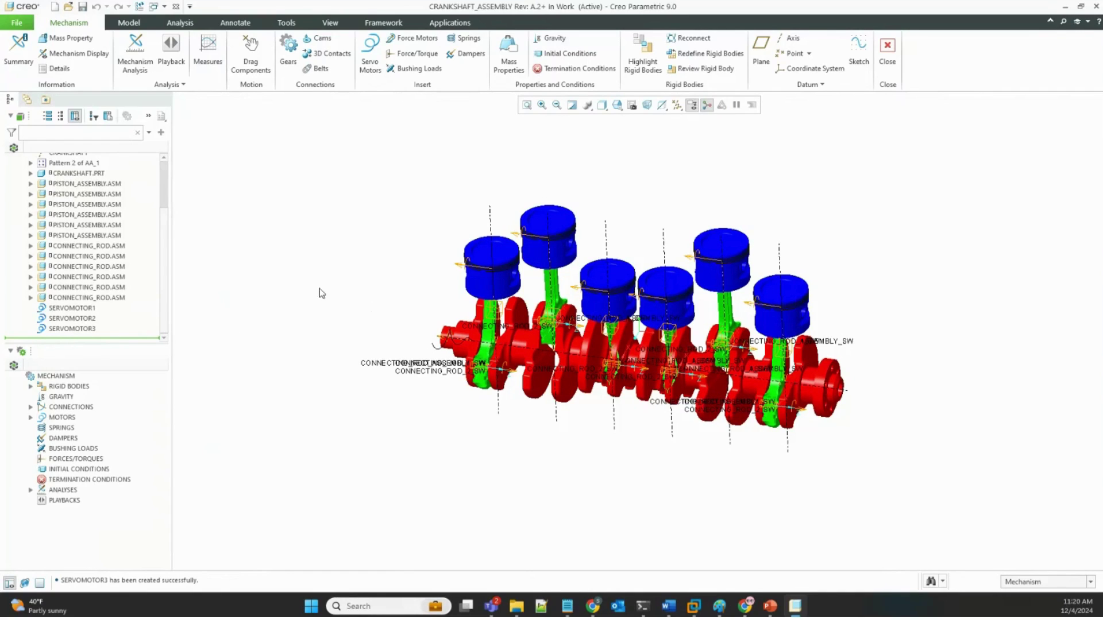
pyautogui.click(444, 340)
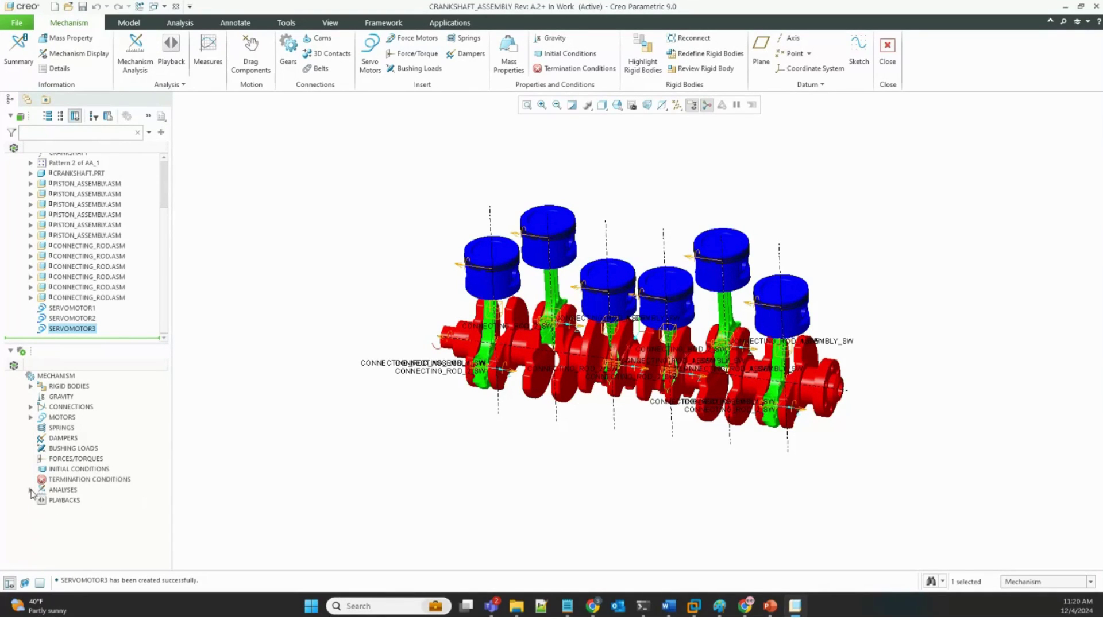
# - Start a new mechanism analysis and set its type to Dynamic
pyautogui.click(128, 78)
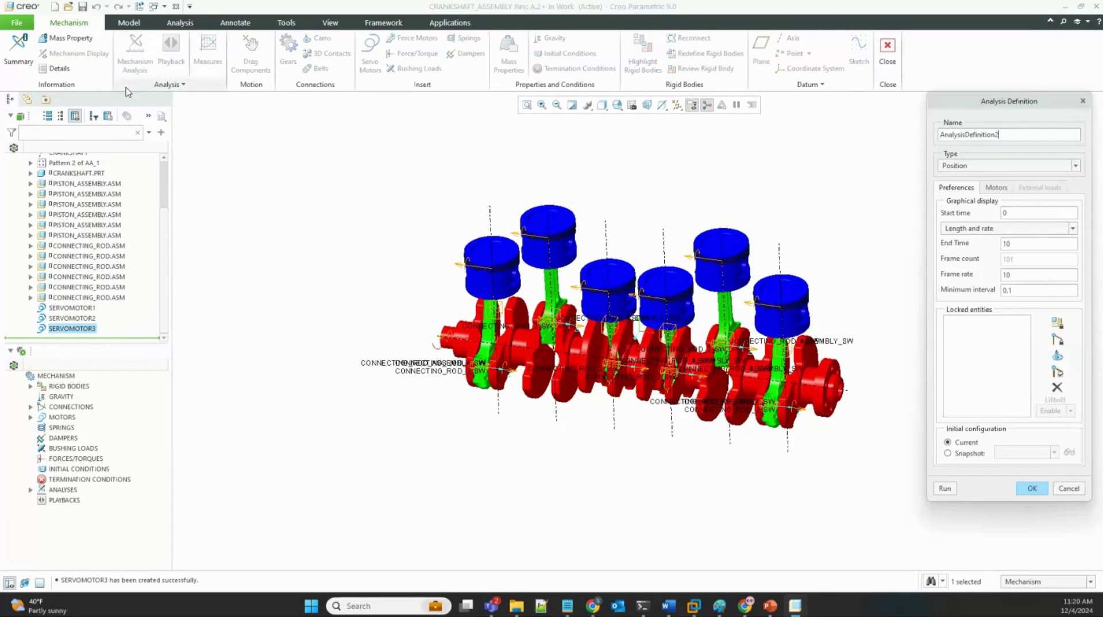
pyautogui.click(1007, 165)
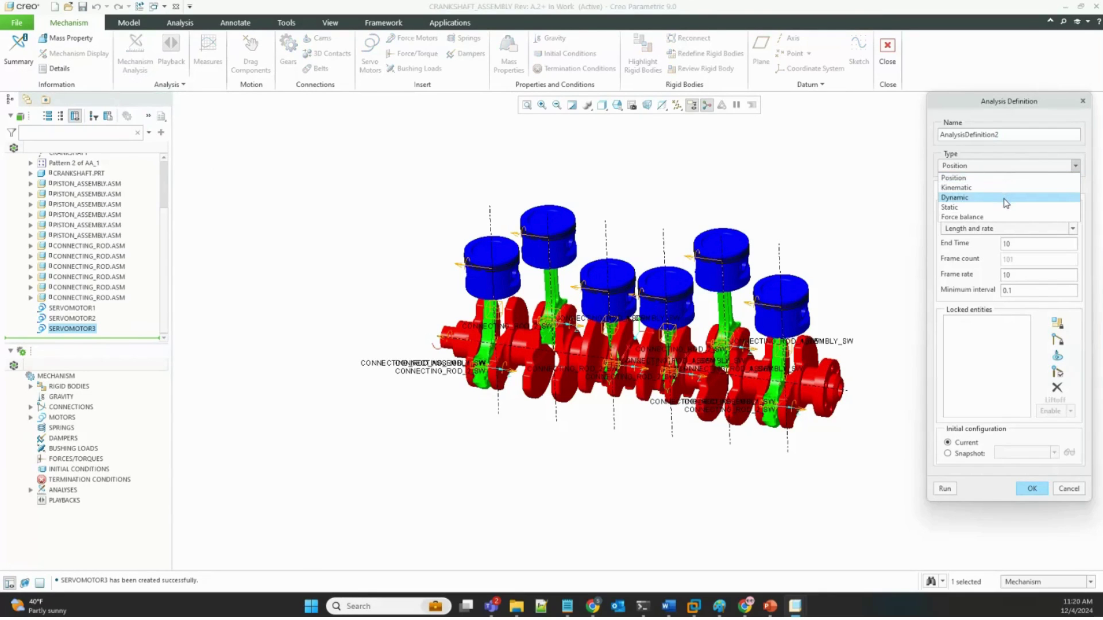
pyautogui.click(1005, 198)
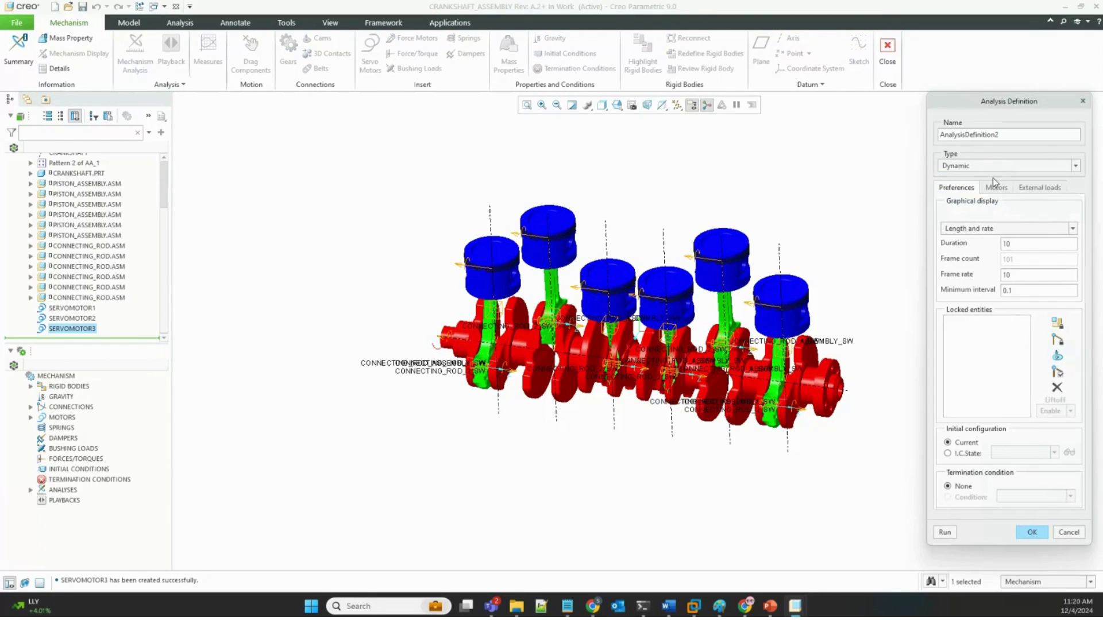
# - Remove SERVOMOTOR1 and SERVOMOTOR2 from the dynamic analysis, keeping only SERVOMOTOR3 as its motor
pyautogui.click(995, 188)
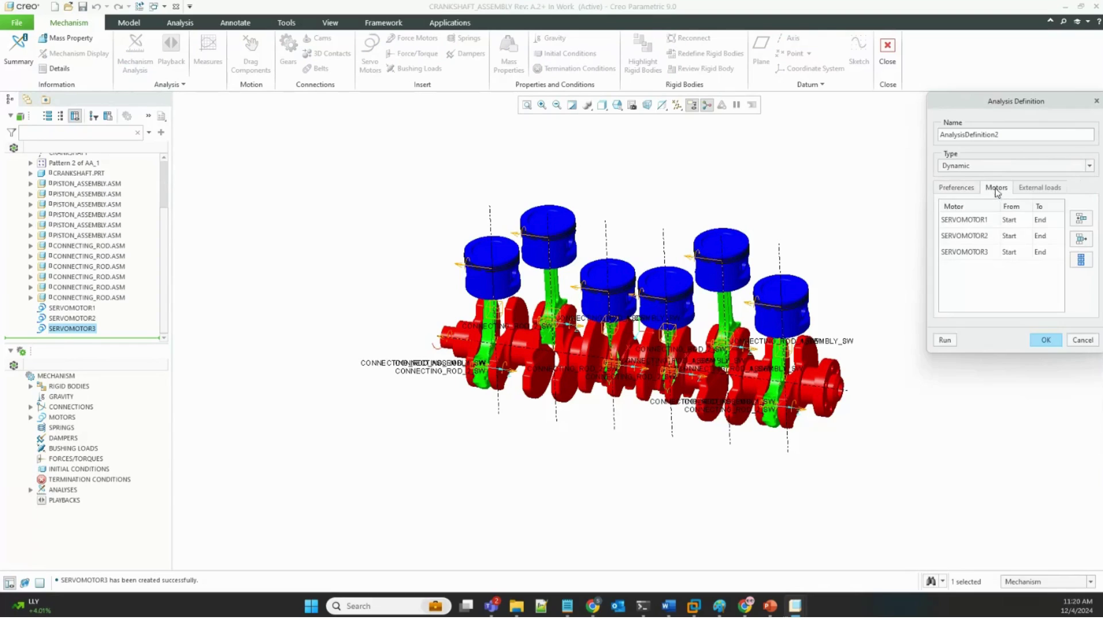
pyautogui.click(953, 223)
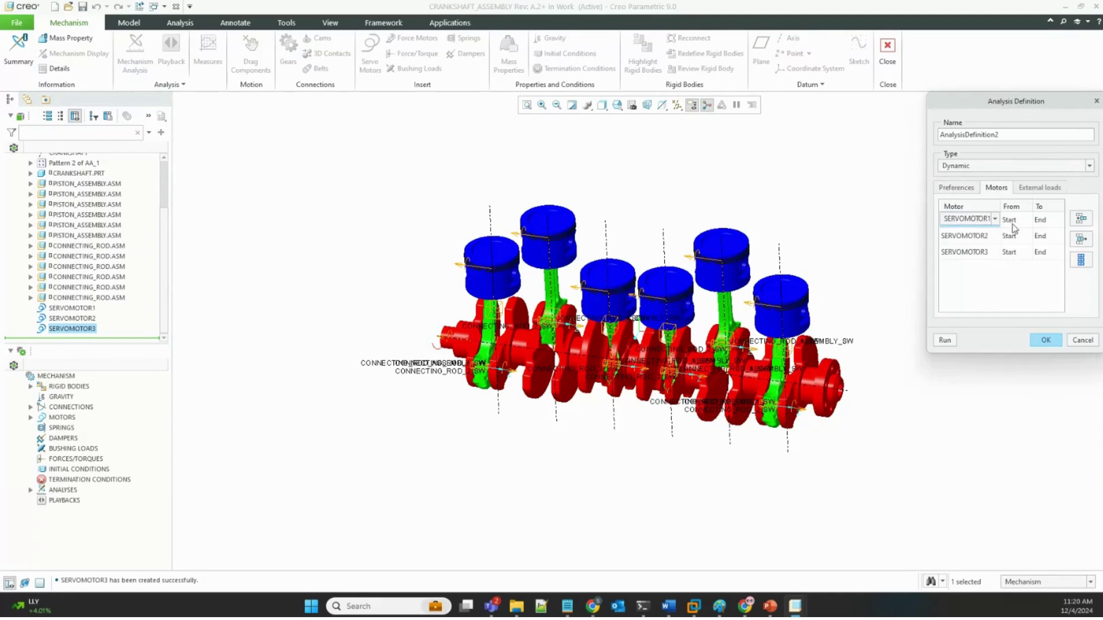
pyautogui.click(1082, 239)
pyautogui.click(975, 224)
pyautogui.click(1082, 239)
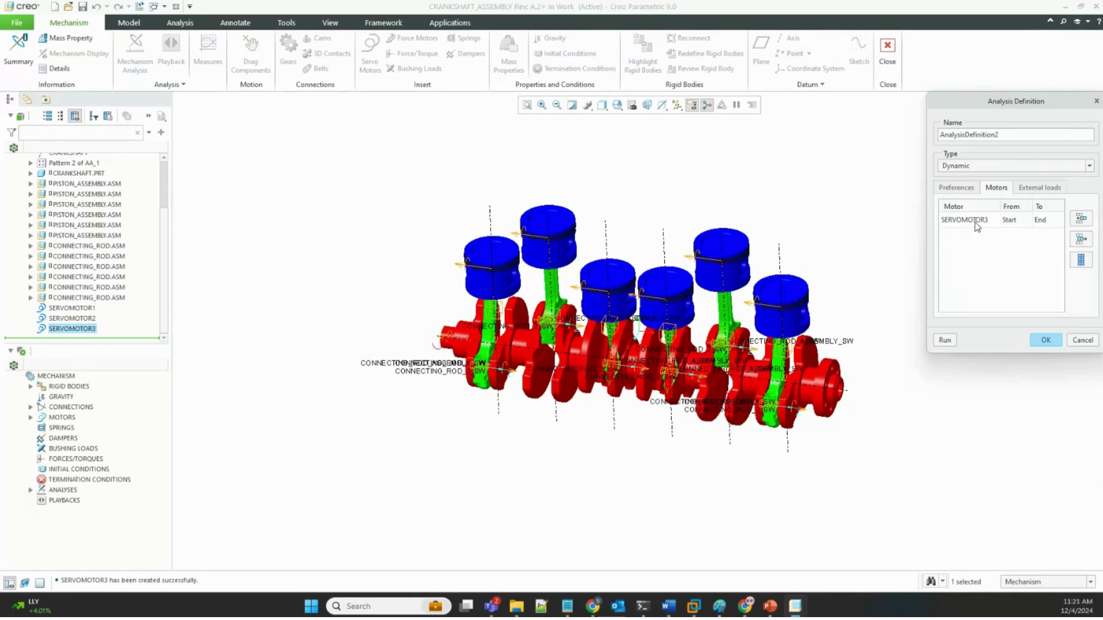
# - Enable all friction for the dynamic analysis, run it and accept the definition
pyautogui.click(1033, 190)
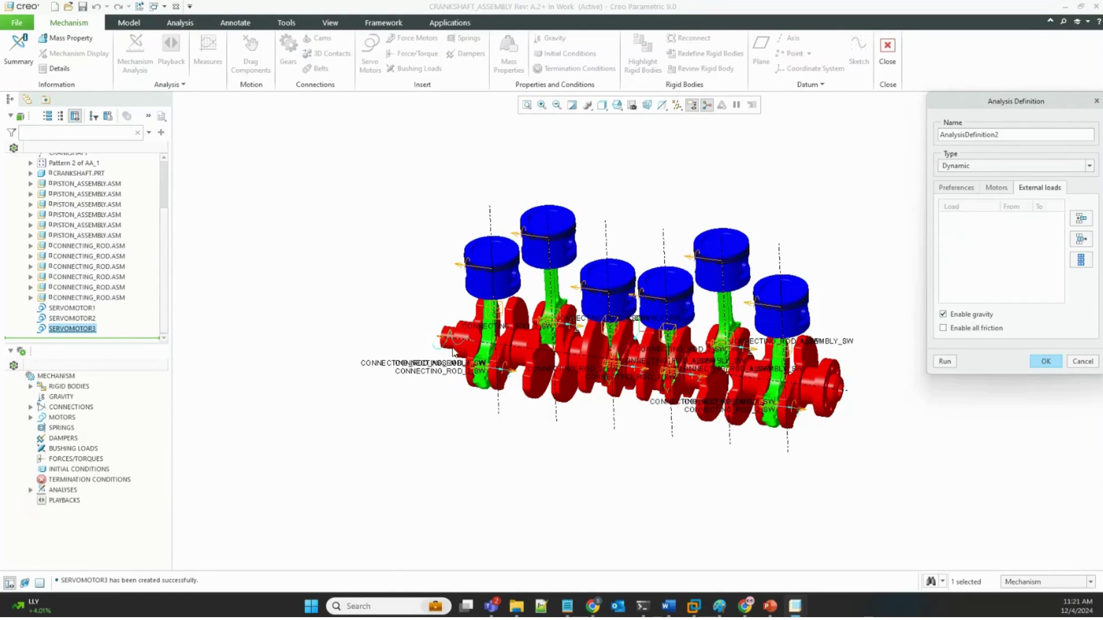
pyautogui.click(970, 331)
pyautogui.click(946, 363)
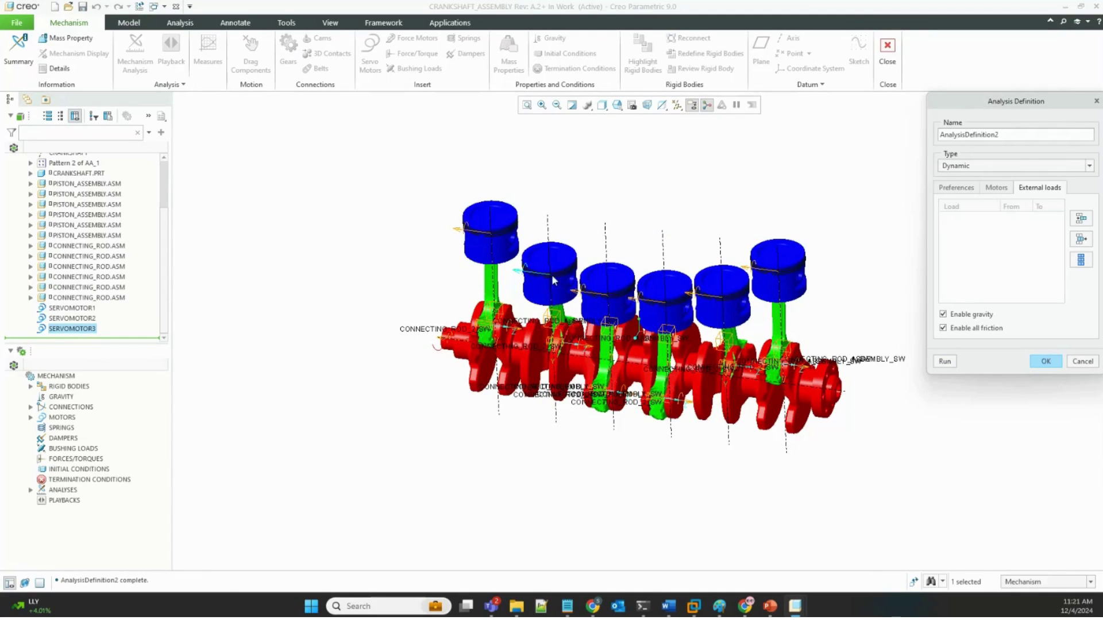
pyautogui.click(1046, 361)
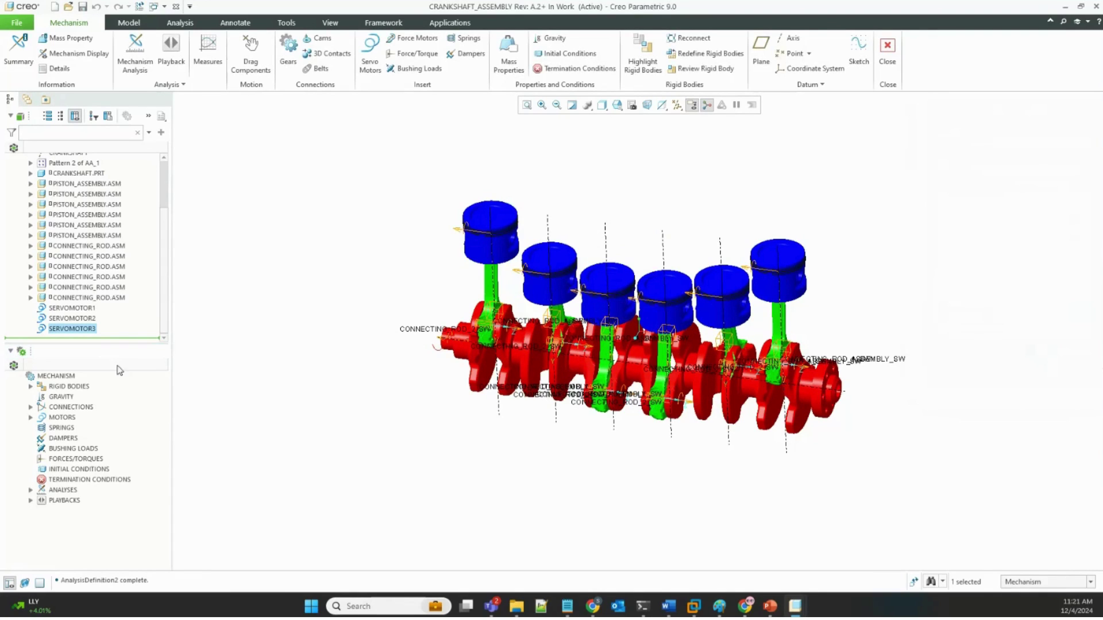
# - Start a load export for simulation with the first connecting rod as the rigid body and CONNECTING_ROD_1_SW.PRT as the component
pyautogui.click(172, 86)
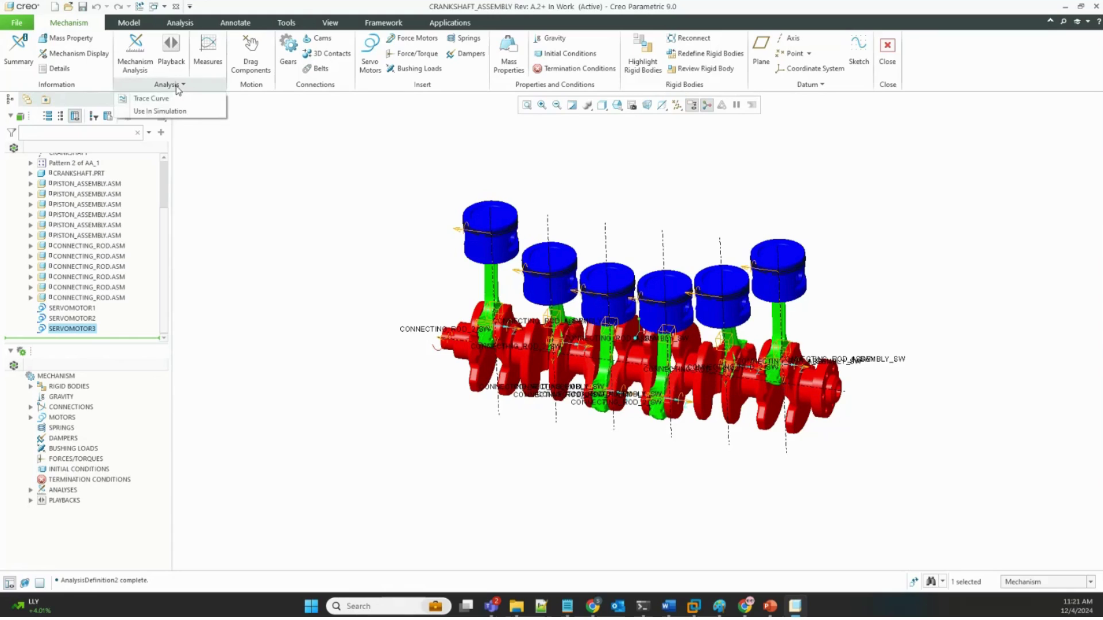
pyautogui.click(161, 112)
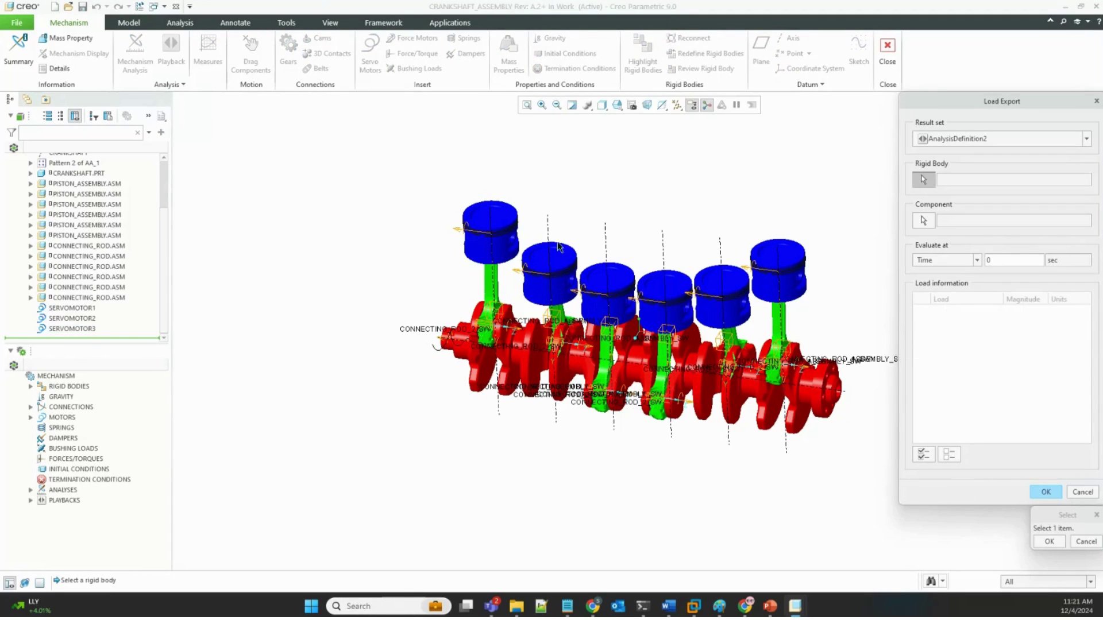
pyautogui.click(489, 284)
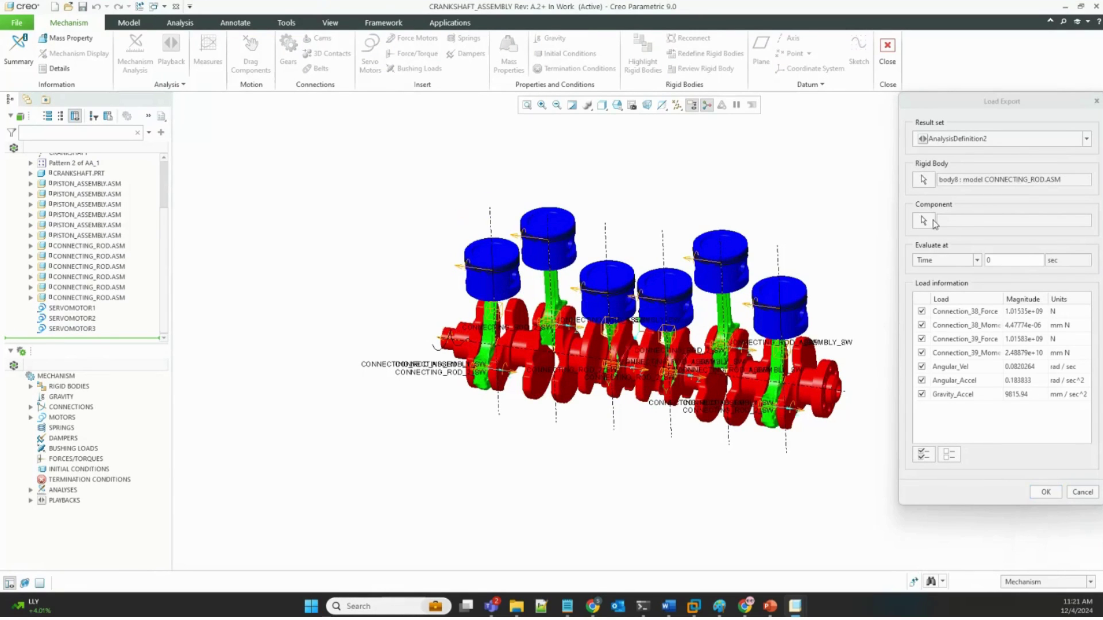
pyautogui.click(924, 221)
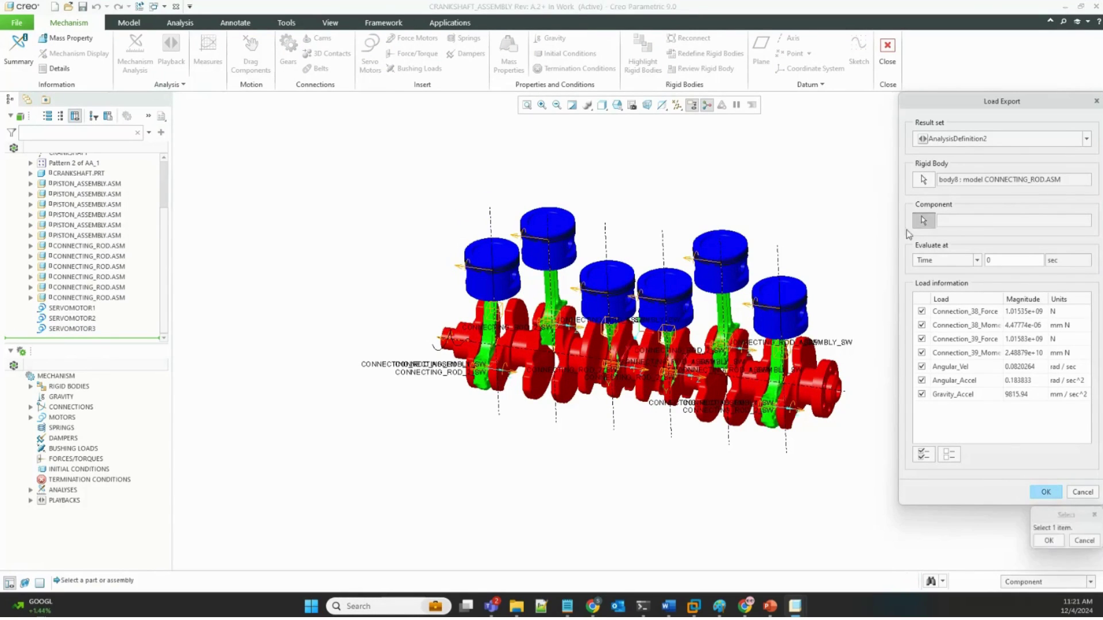
pyautogui.click(501, 331)
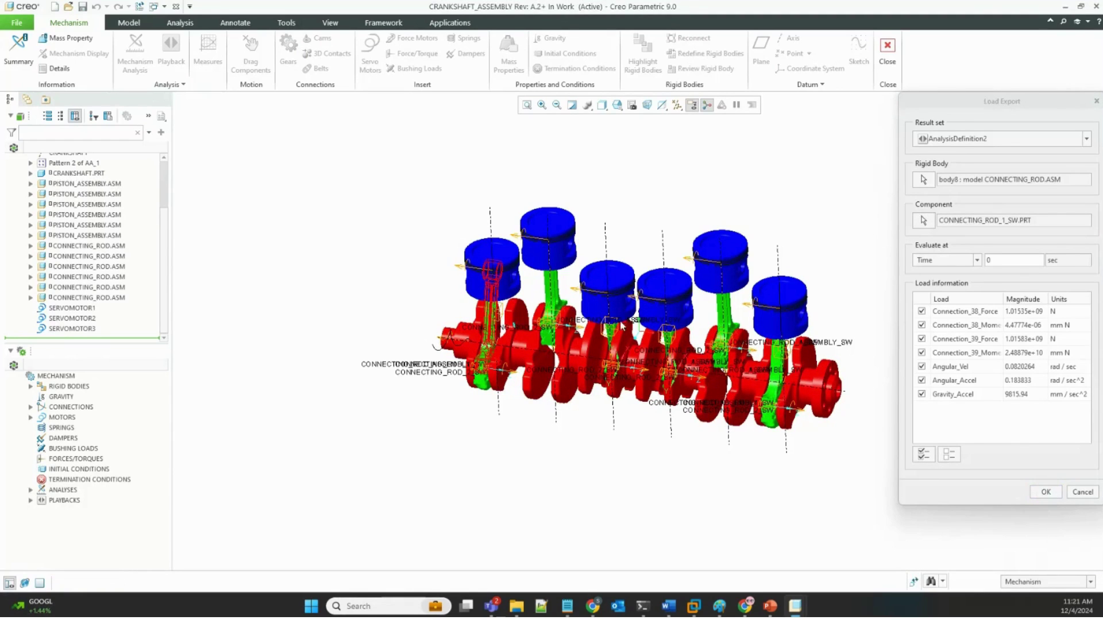
# - Evaluate the loads at Max. for all loads and export only Connection_38_Force and Connection_39_Force
pyautogui.click(951, 260)
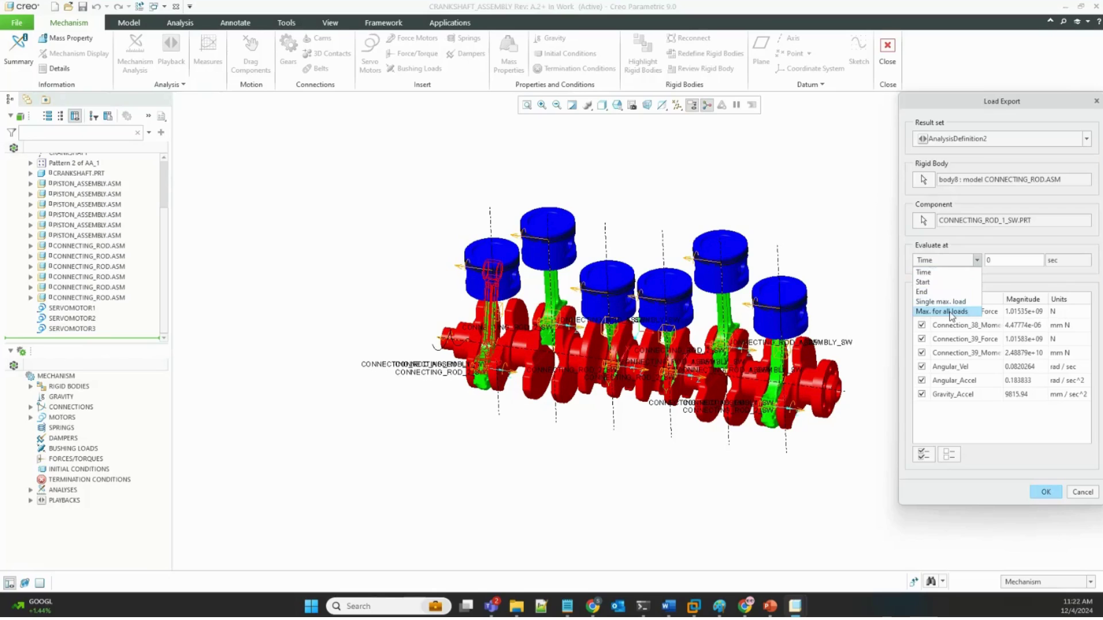
pyautogui.press('Escape')
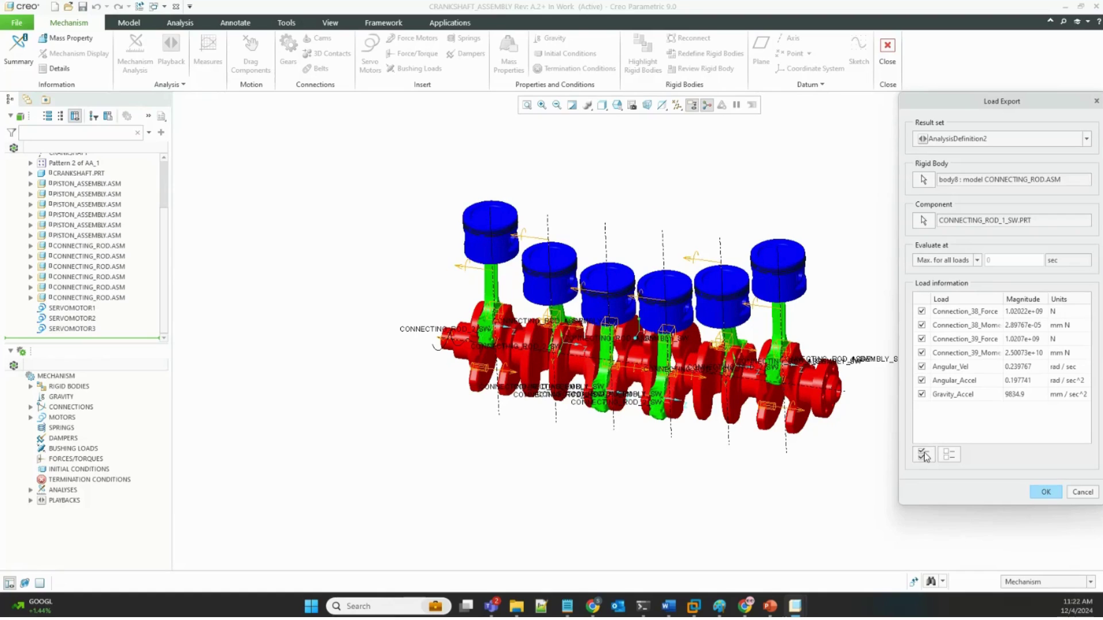
pyautogui.click(949, 455)
pyautogui.click(922, 312)
pyautogui.click(1047, 492)
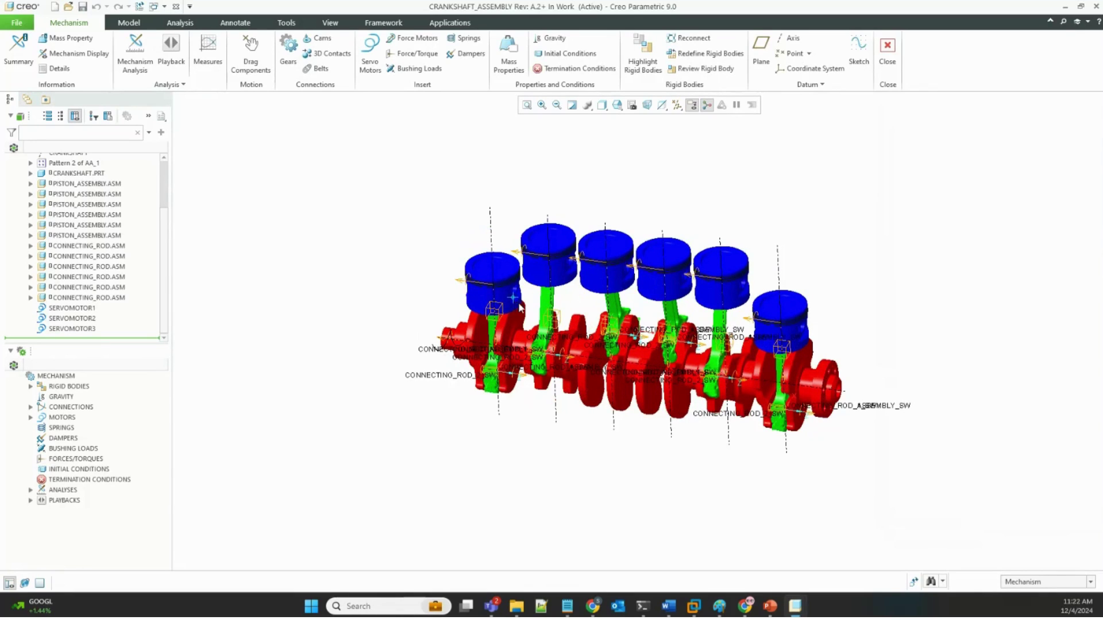
# - Open the first connecting rod's connecting_rod_1_sw part on its own without saving the motion playback
pyautogui.click(492, 333)
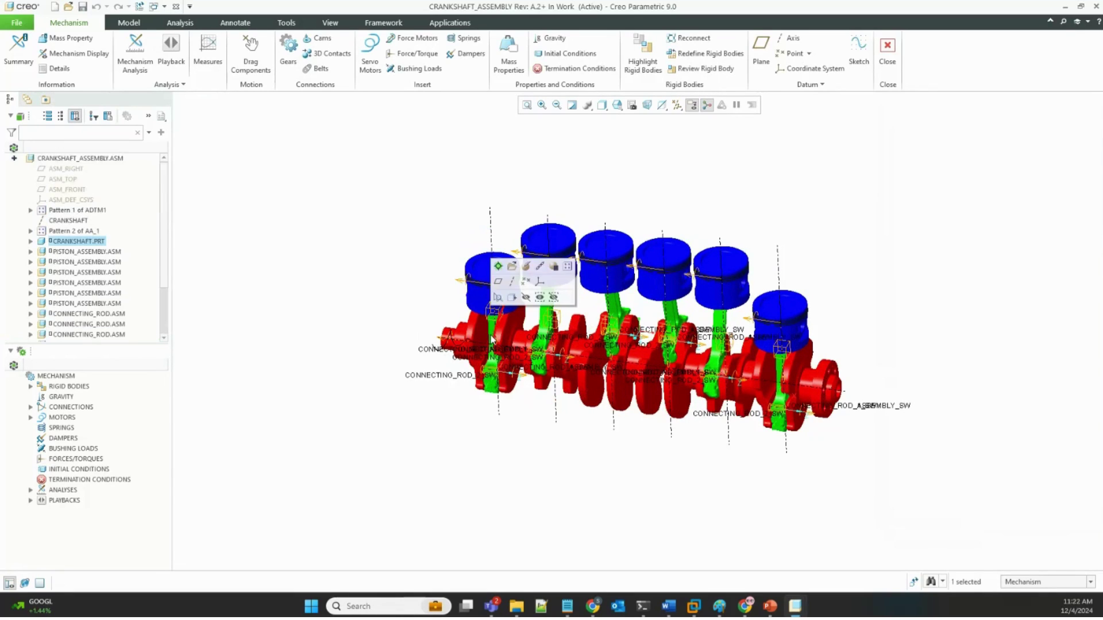
pyautogui.click(491, 329)
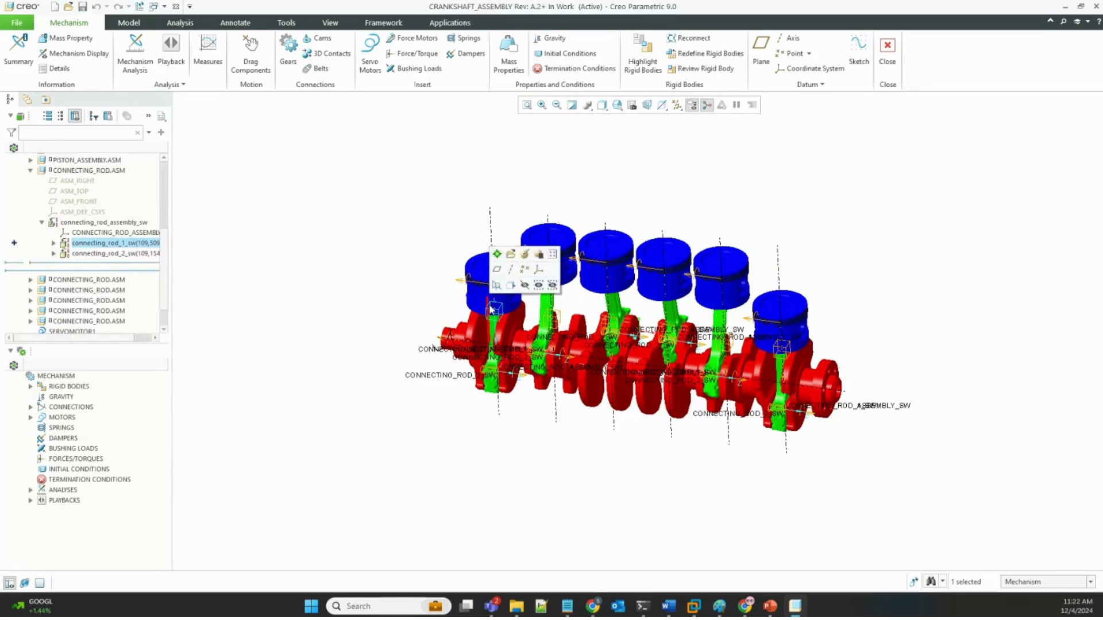
pyautogui.click(511, 256)
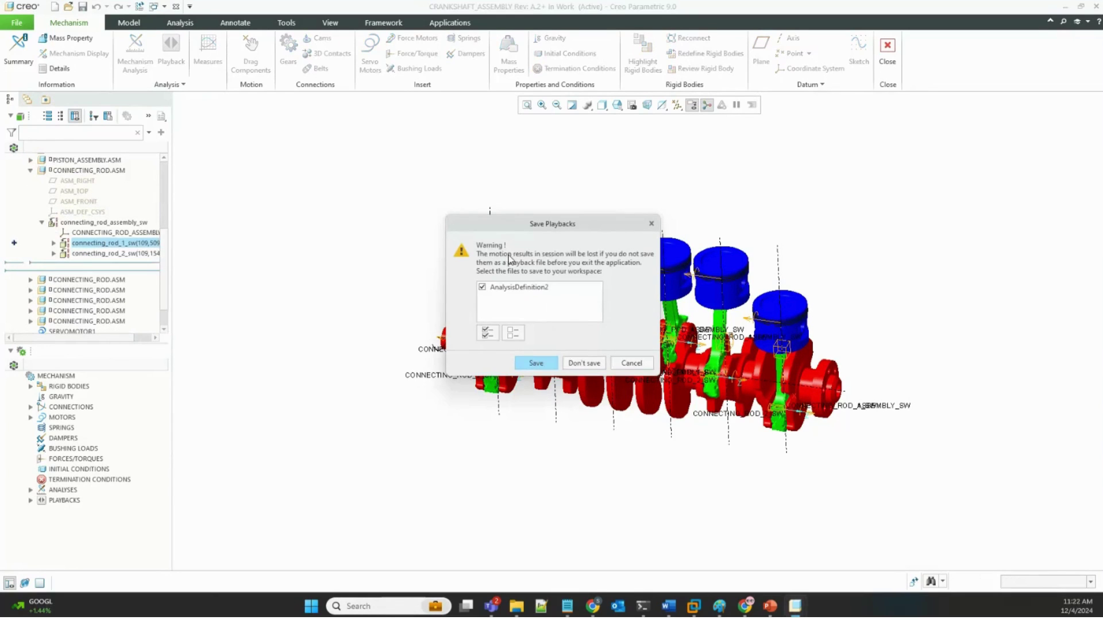
pyautogui.click(579, 361)
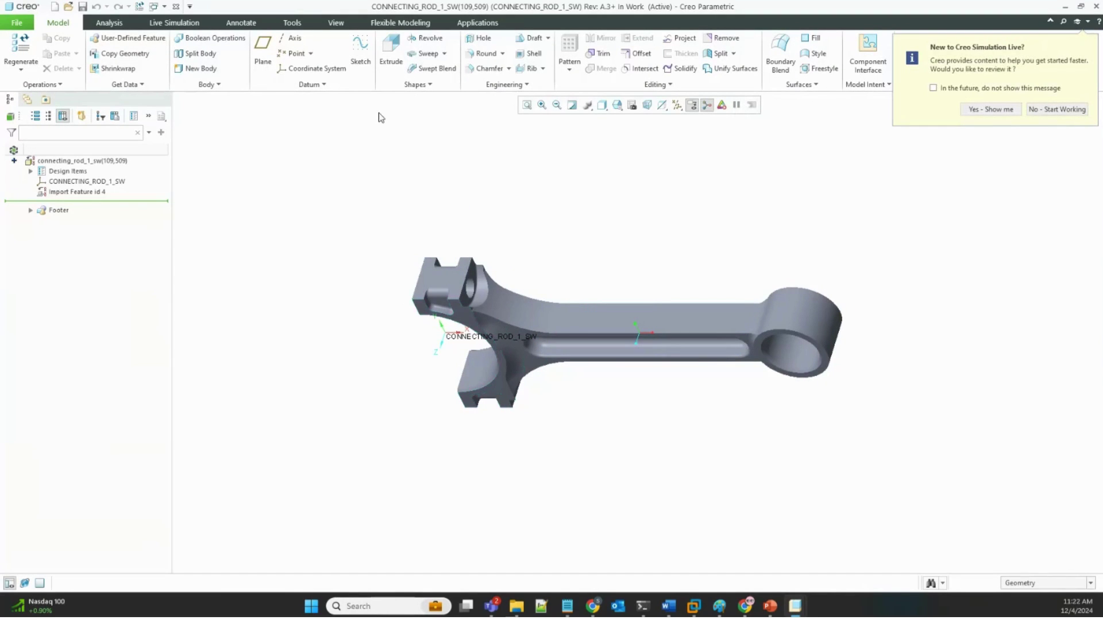
# - Enter Creo Simulate for the rod and import both connection forces as mechanism loads into MechanismLoadSet1
pyautogui.click(468, 24)
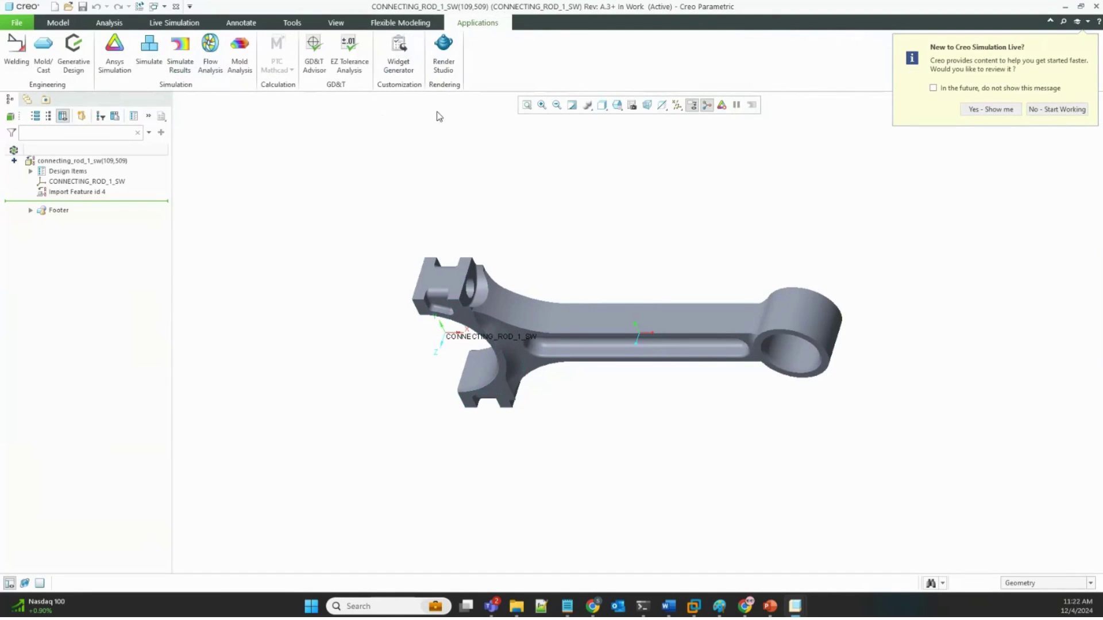
pyautogui.click(151, 54)
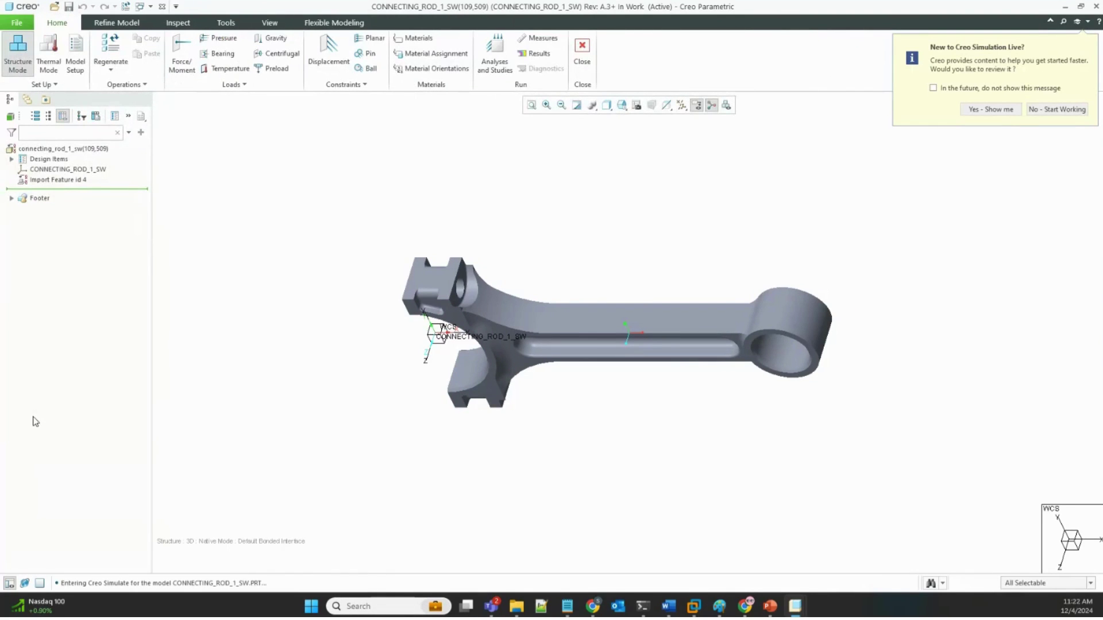
pyautogui.click(225, 86)
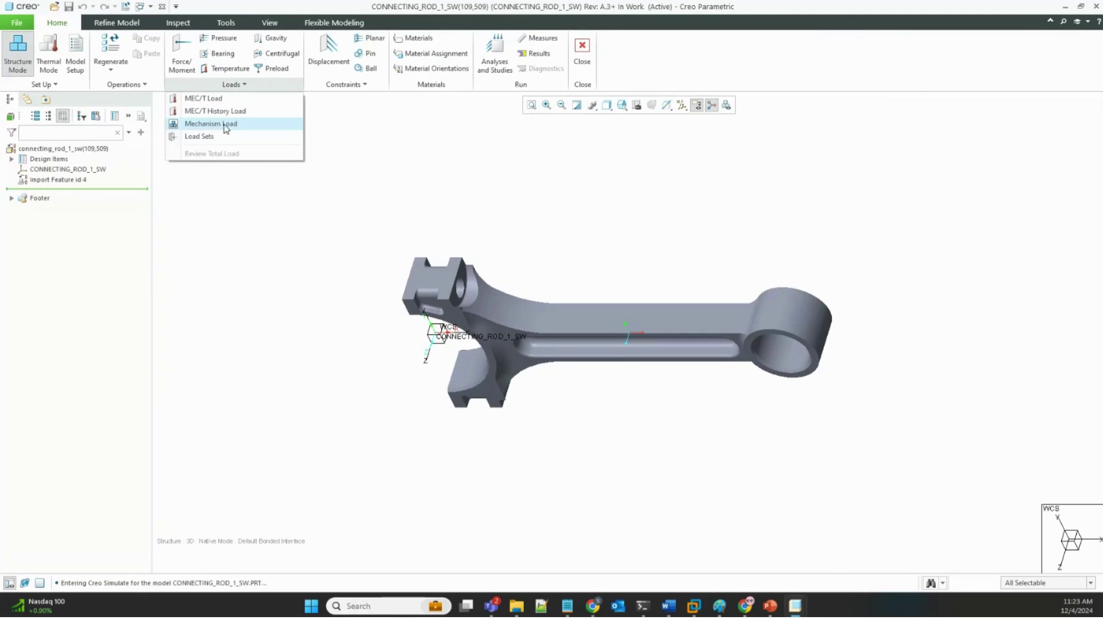
pyautogui.click(224, 126)
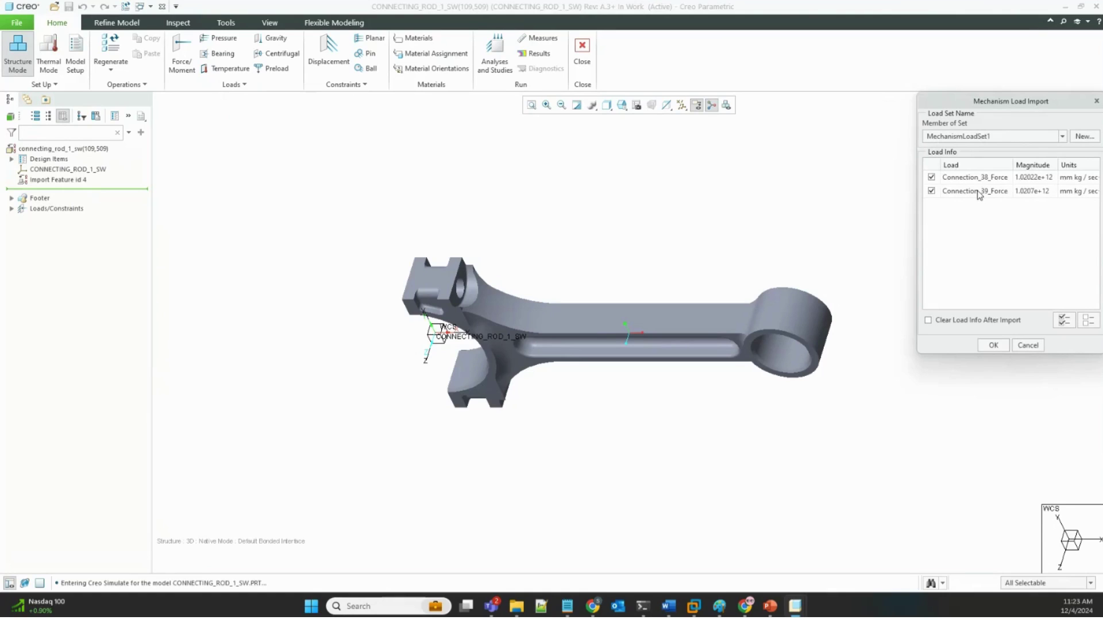
pyautogui.click(986, 346)
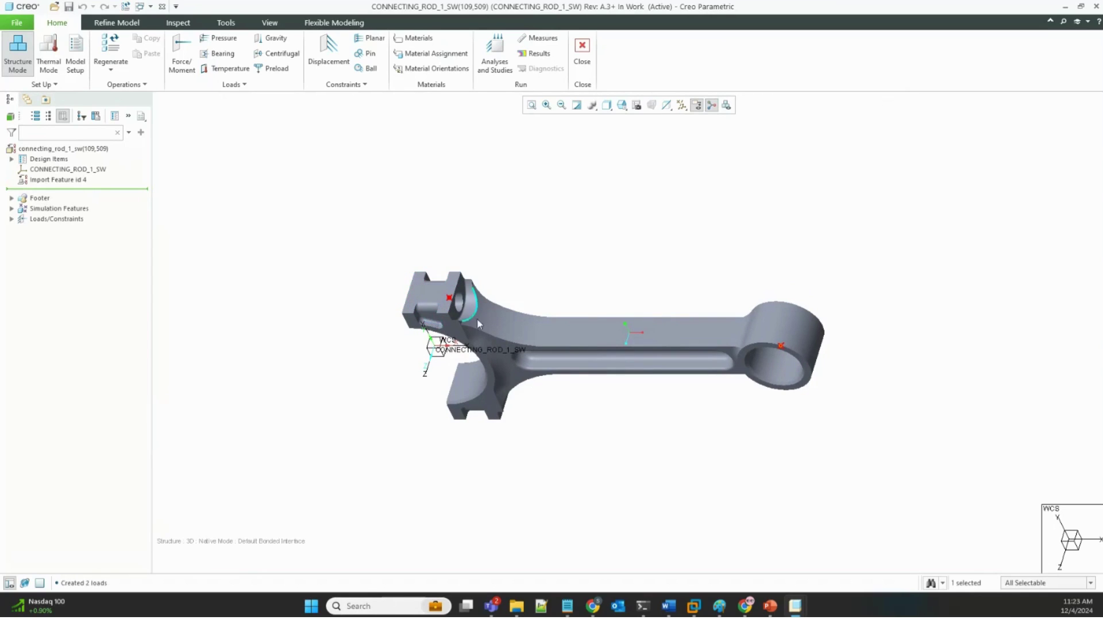
# - Assign the half-round bearing surface at the rod's large end as the reference for Connection_39_Force
pyautogui.moveTo(593, 321)
pyautogui.mouseDown(button='middle')
pyautogui.moveTo(595, 308)
pyautogui.moveTo(658, 294)
pyautogui.mouseUp(button='middle')
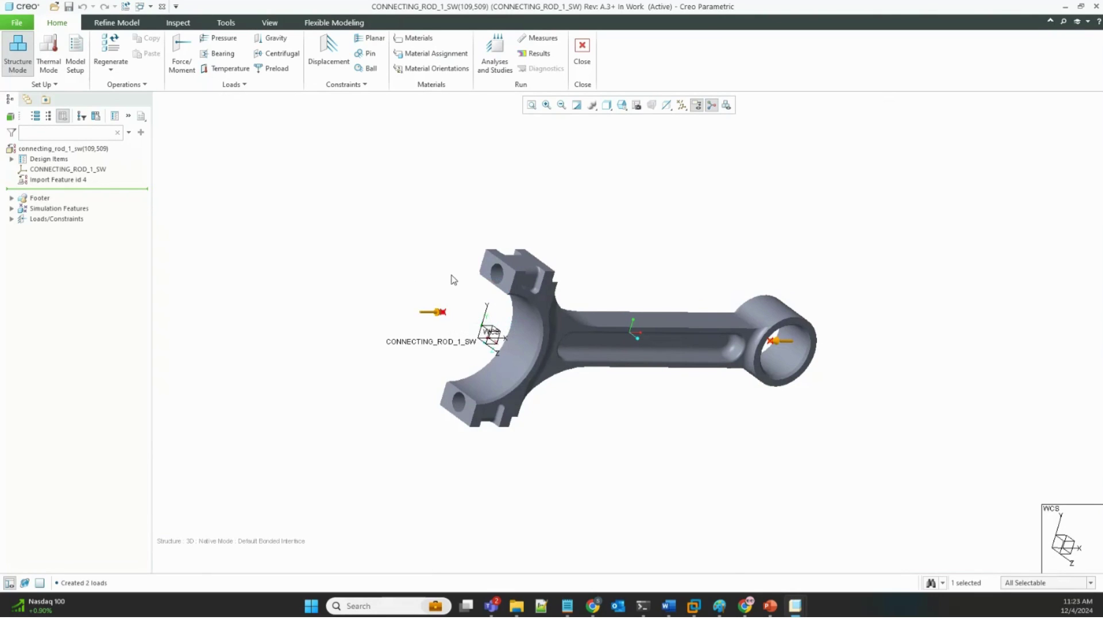
pyautogui.moveTo(453, 279); pyautogui.dragTo(448, 301, button='middle')
pyautogui.scroll(-1, 450, 302)
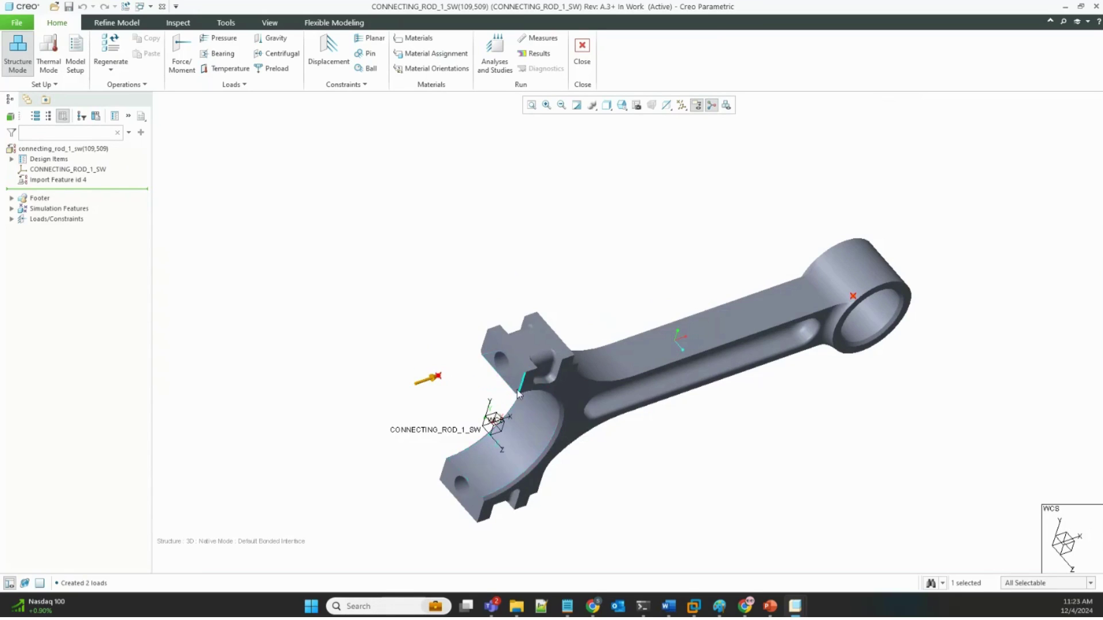
pyautogui.doubleClick(436, 382)
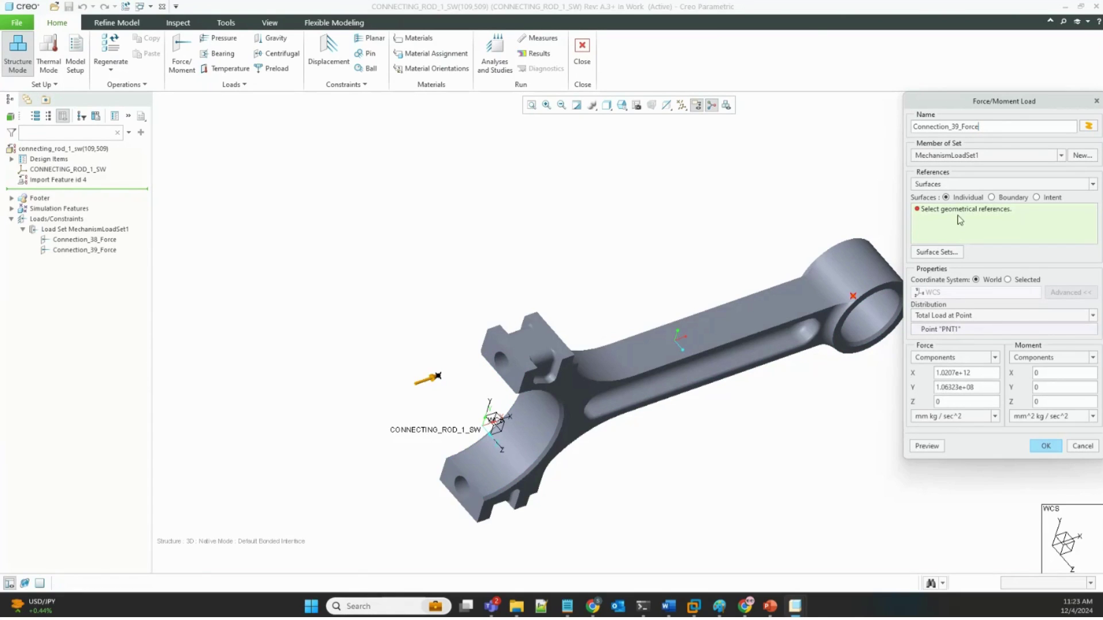
pyautogui.click(528, 404)
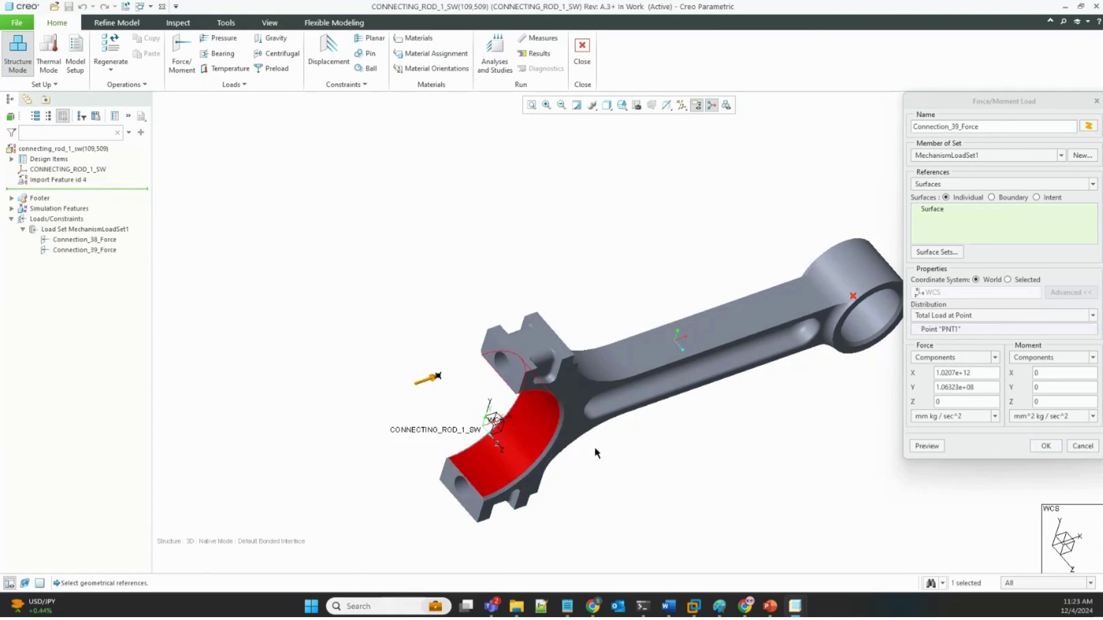
pyautogui.click(1046, 447)
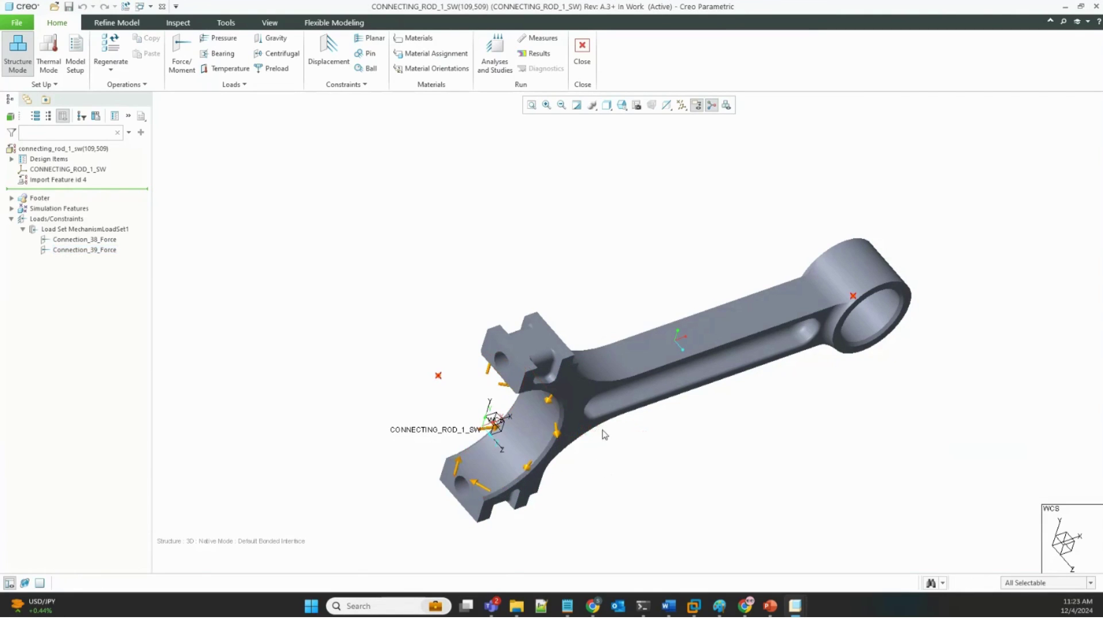
# - Assign the inner bore surface at the rod's small end as the reference for Connection_38_Force
pyautogui.moveTo(862, 379); pyautogui.dragTo(879, 351, button='middle')
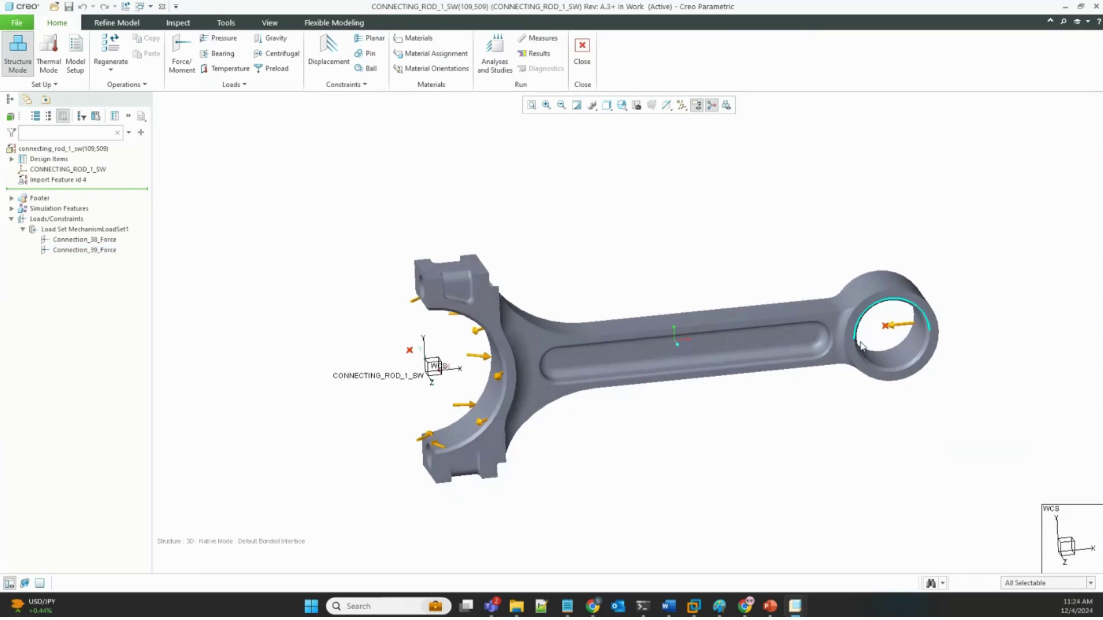
pyautogui.doubleClick(900, 336)
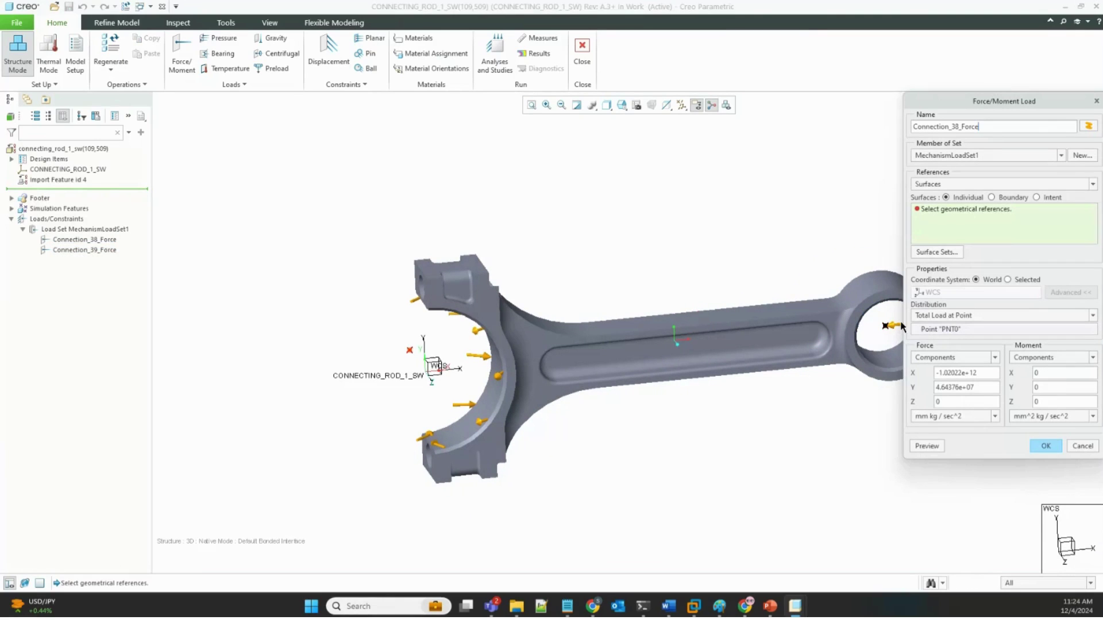
pyautogui.click(882, 356)
pyautogui.click(1045, 446)
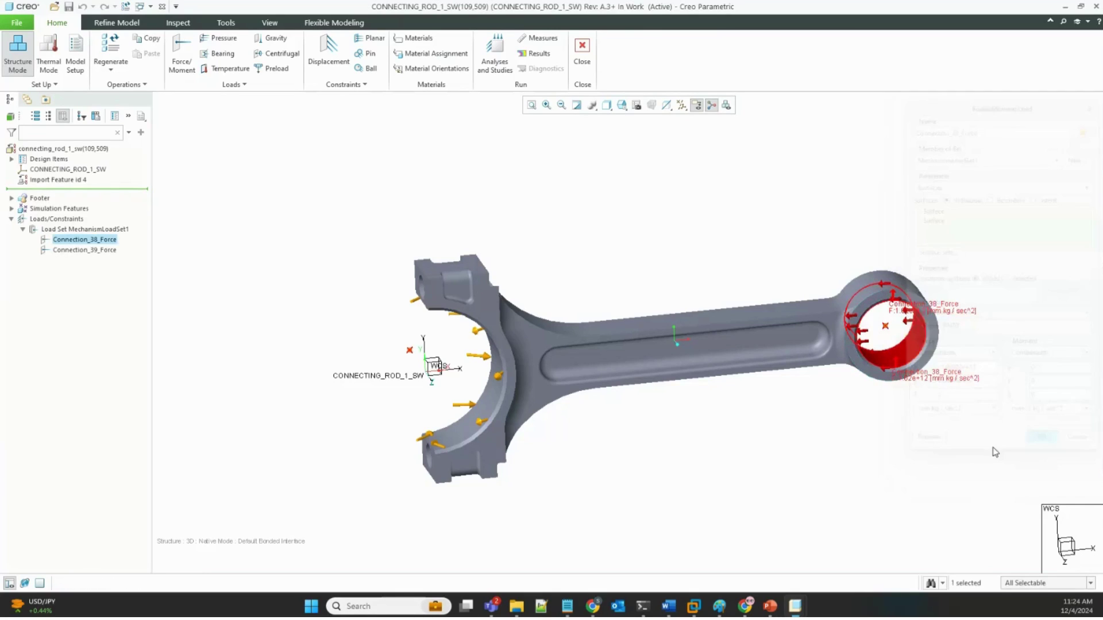
pyautogui.click(349, 412)
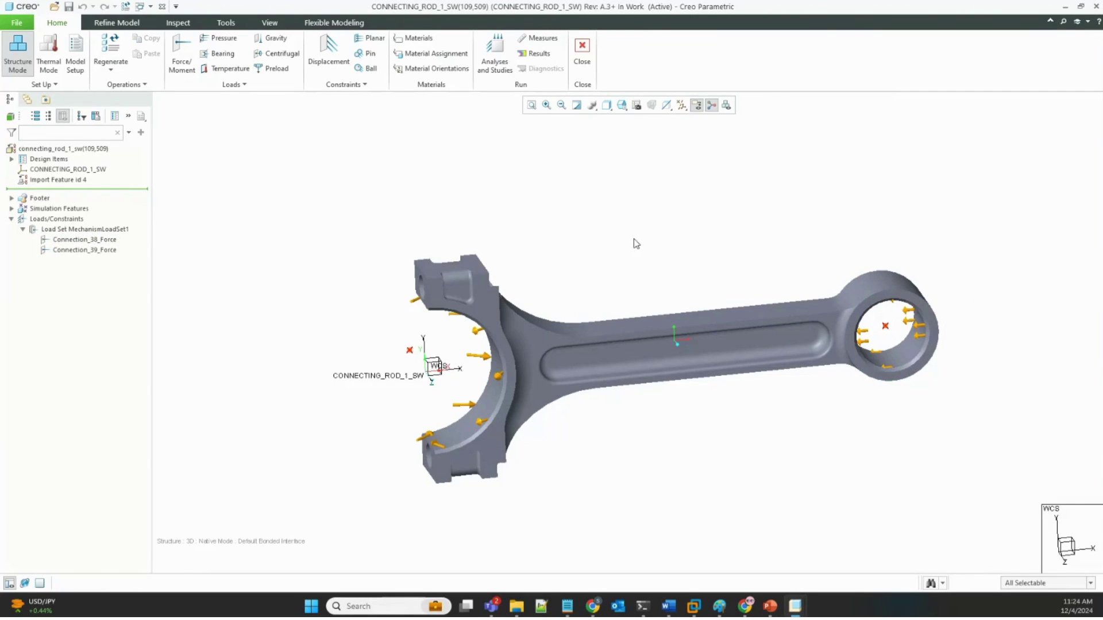
# - Preview how Connection_39_Force is distributed over the large-end bearing surface, and leave its definition without changes
pyautogui.scroll(-2, 637, 244)
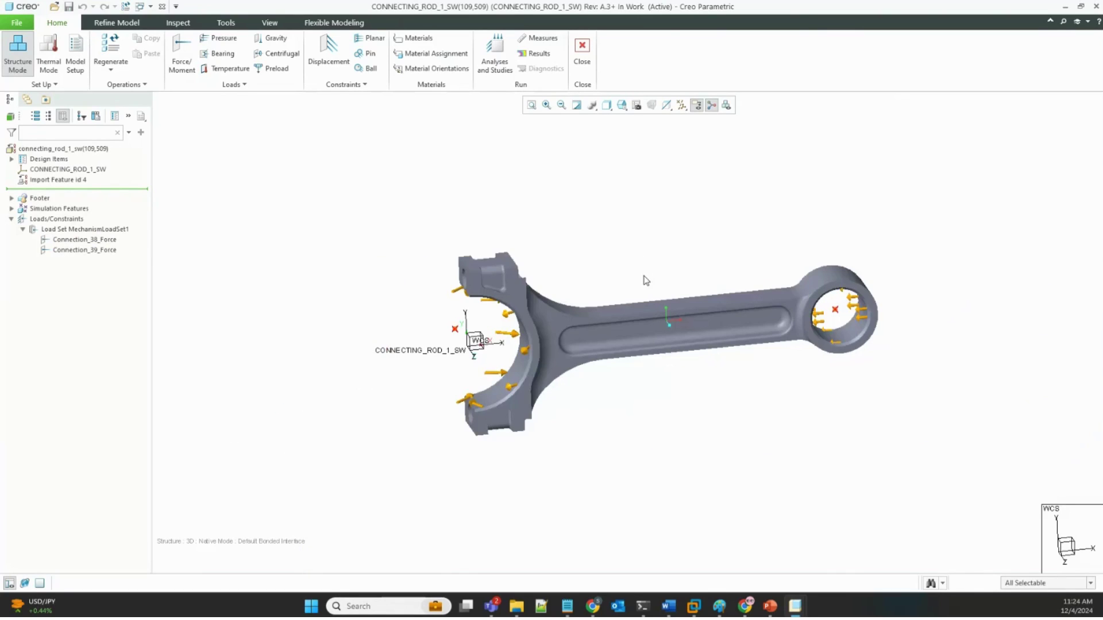
pyautogui.moveTo(646, 280); pyautogui.dragTo(644, 383, button='middle')
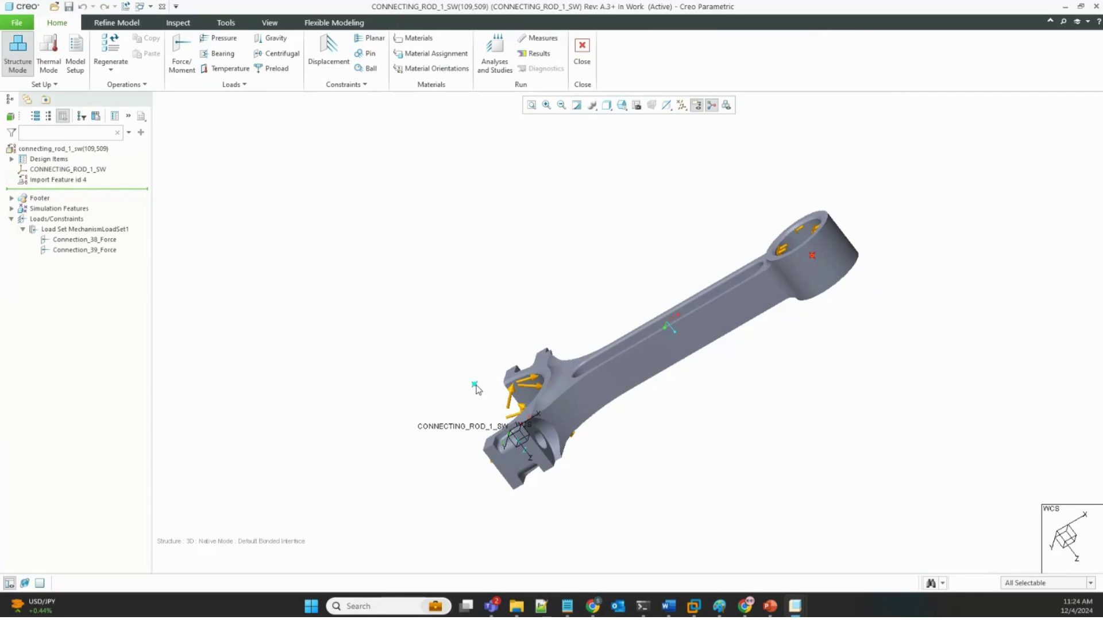
pyautogui.doubleClick(529, 393)
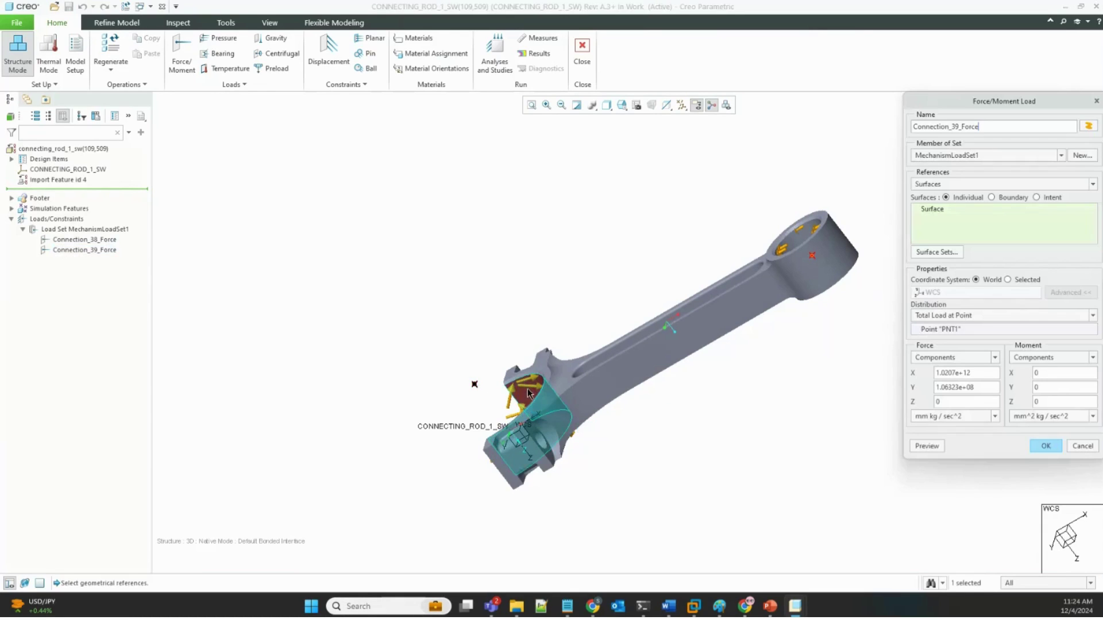
pyautogui.click(927, 446)
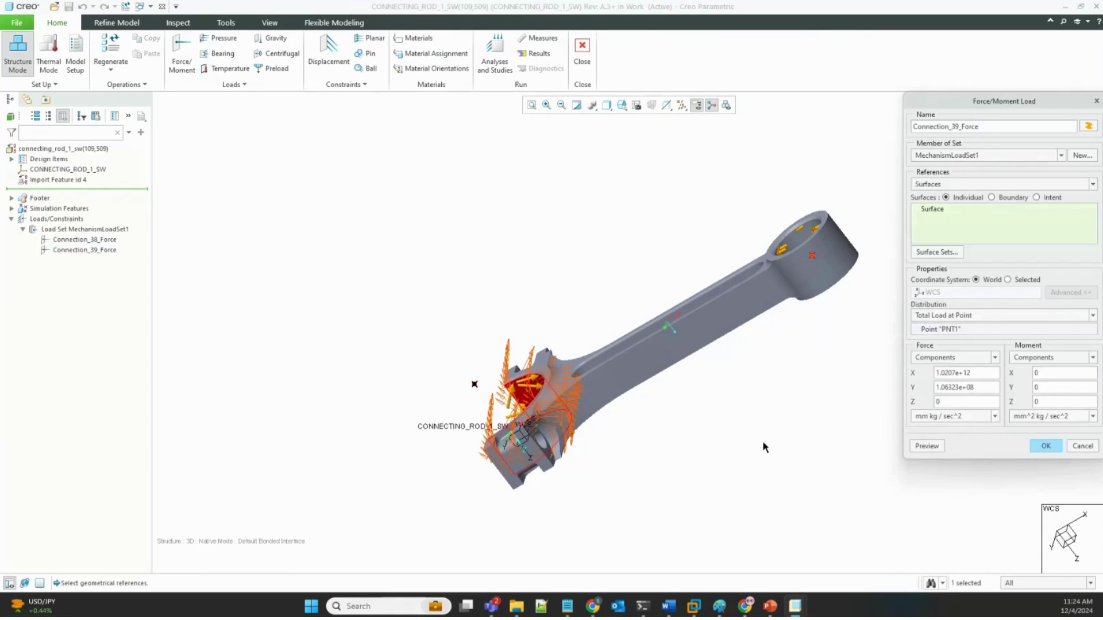
pyautogui.moveTo(712, 436); pyautogui.dragTo(709, 426, button='middle')
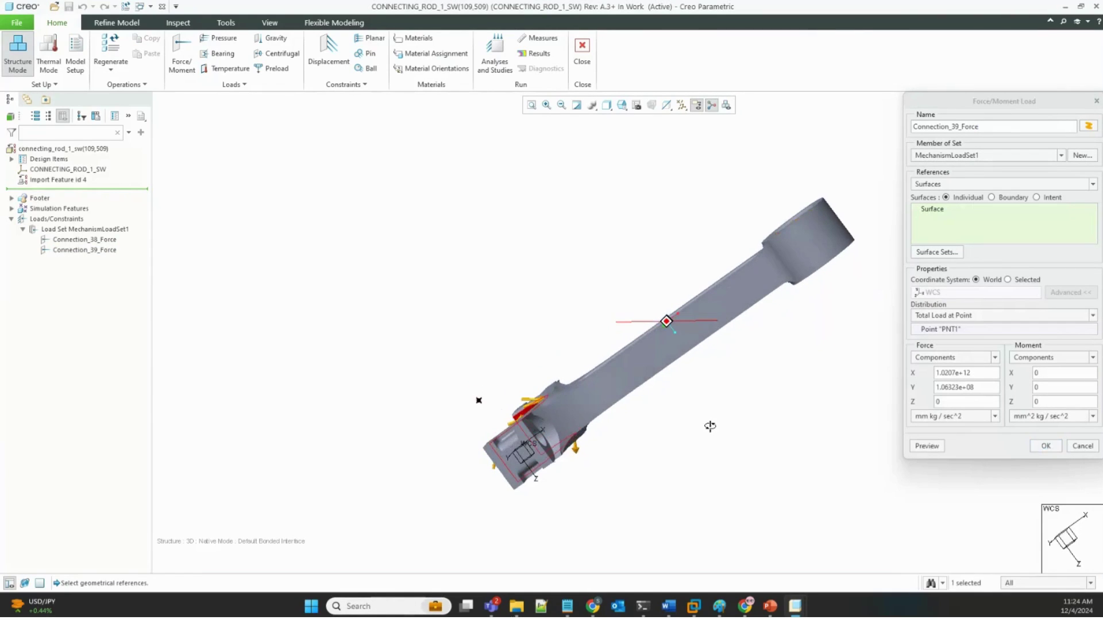
pyautogui.scroll(2, 635, 430)
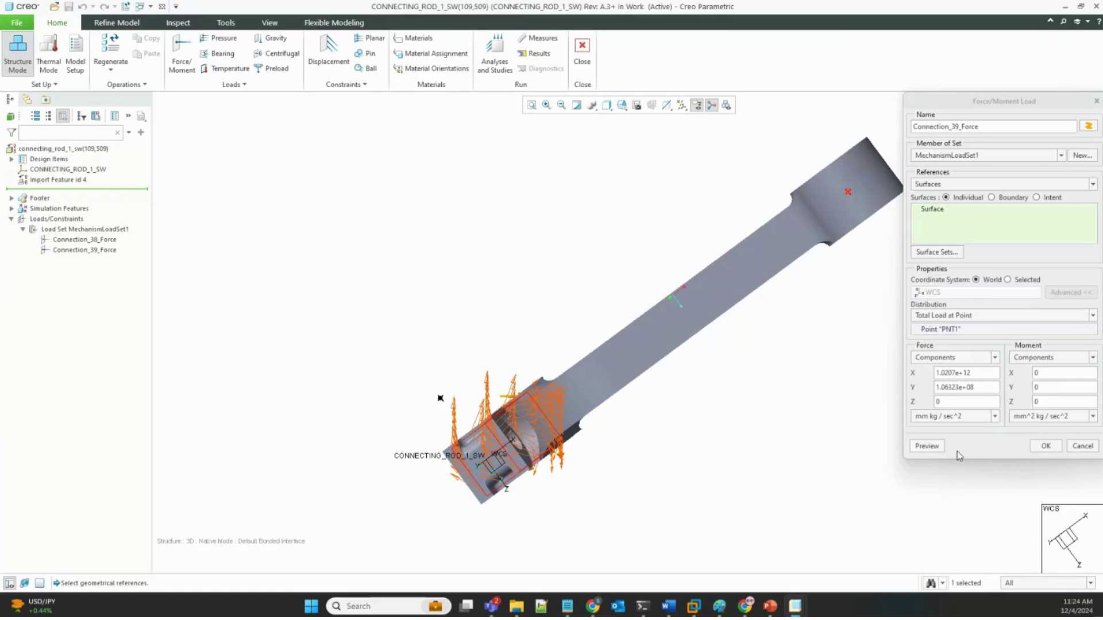
pyautogui.click(1072, 447)
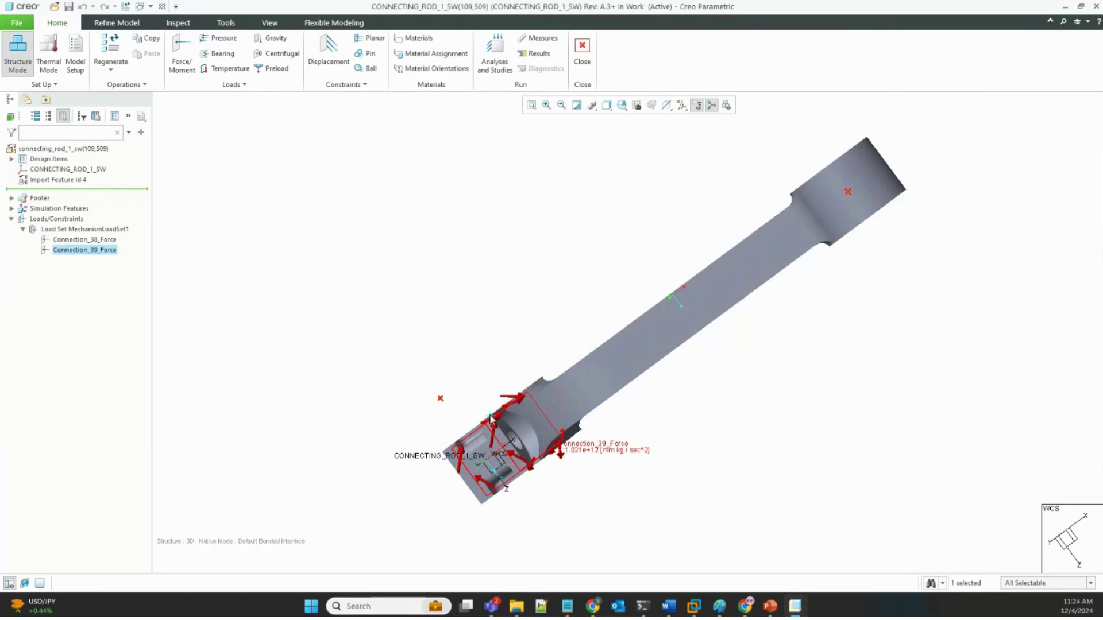
pyautogui.click(434, 366)
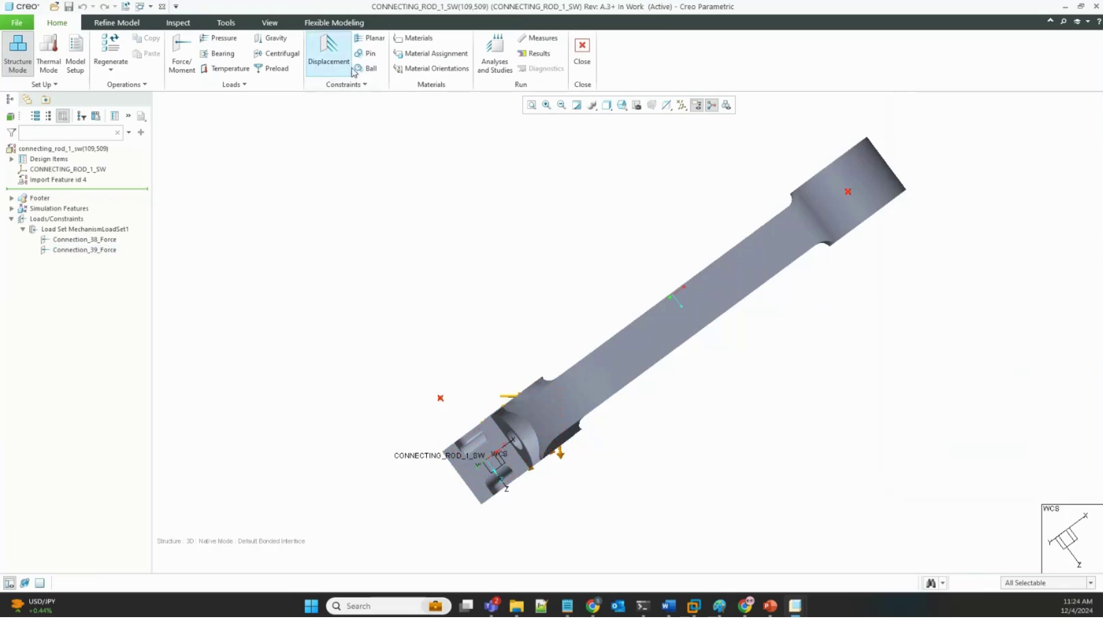
# - Assign steel.mtl from the Legacy-Materials library as the material of the connecting rod part
pyautogui.click(460, 57)
pyautogui.click(1086, 240)
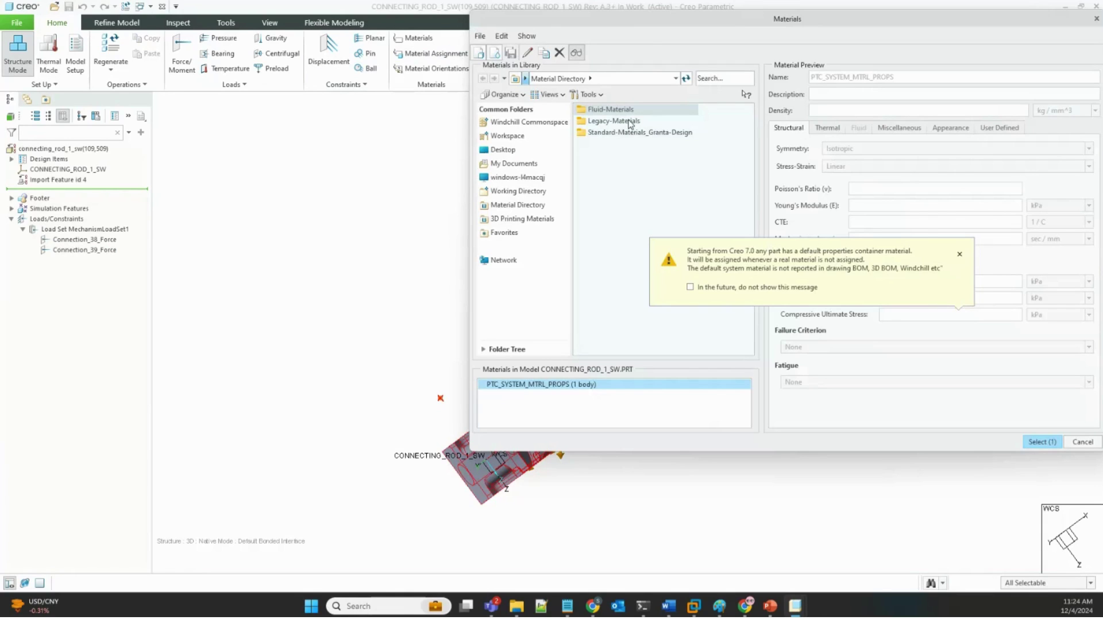
pyautogui.doubleClick(629, 123)
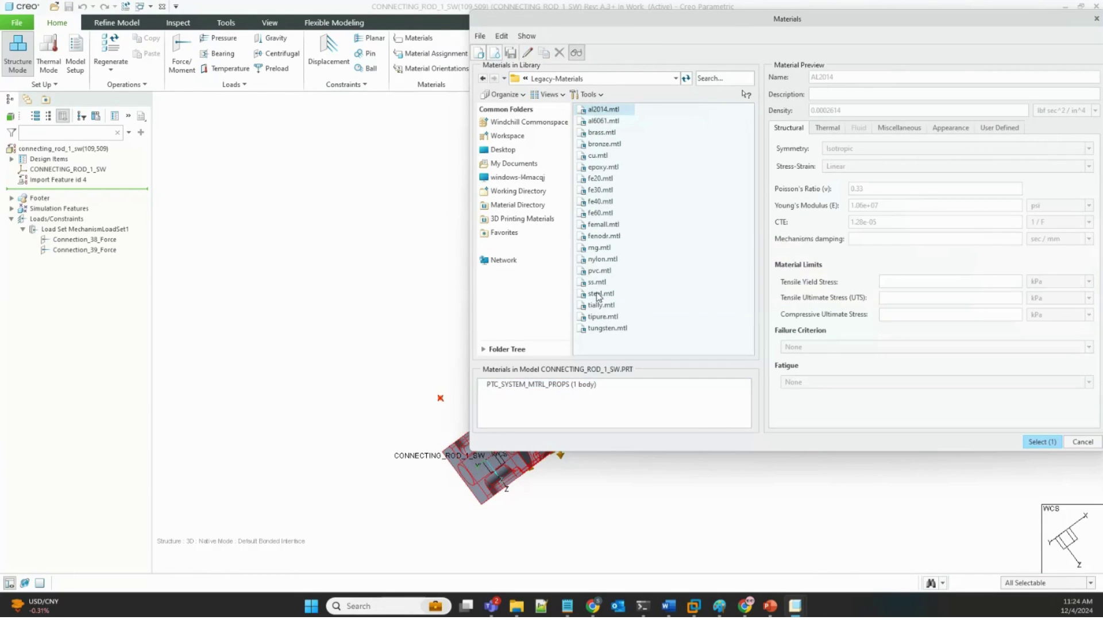
pyautogui.click(597, 294)
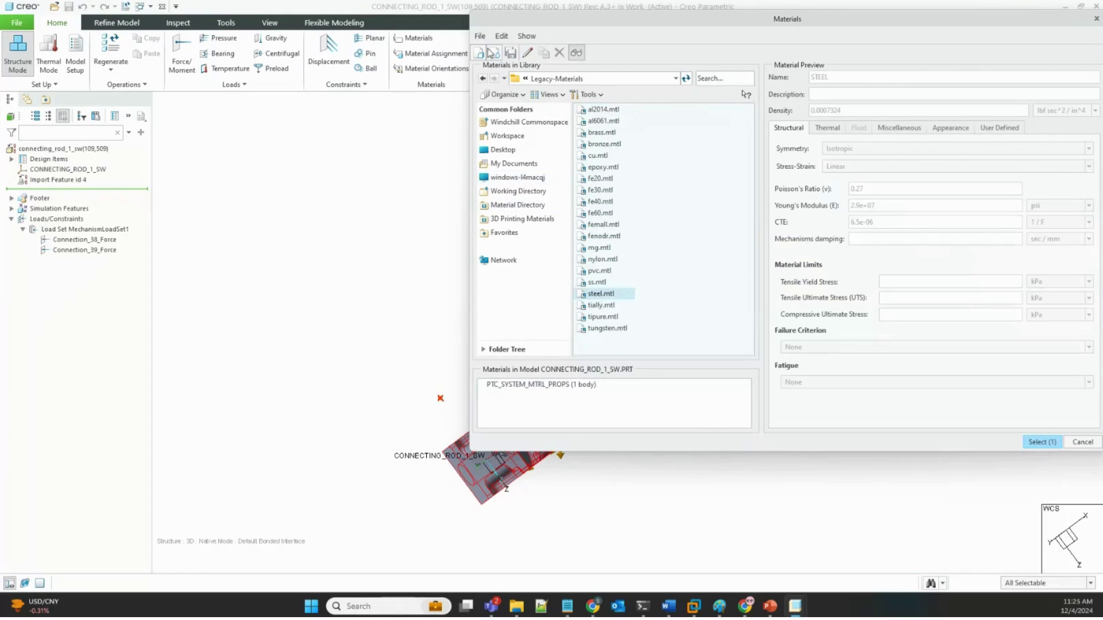
pyautogui.doubleClick(597, 295)
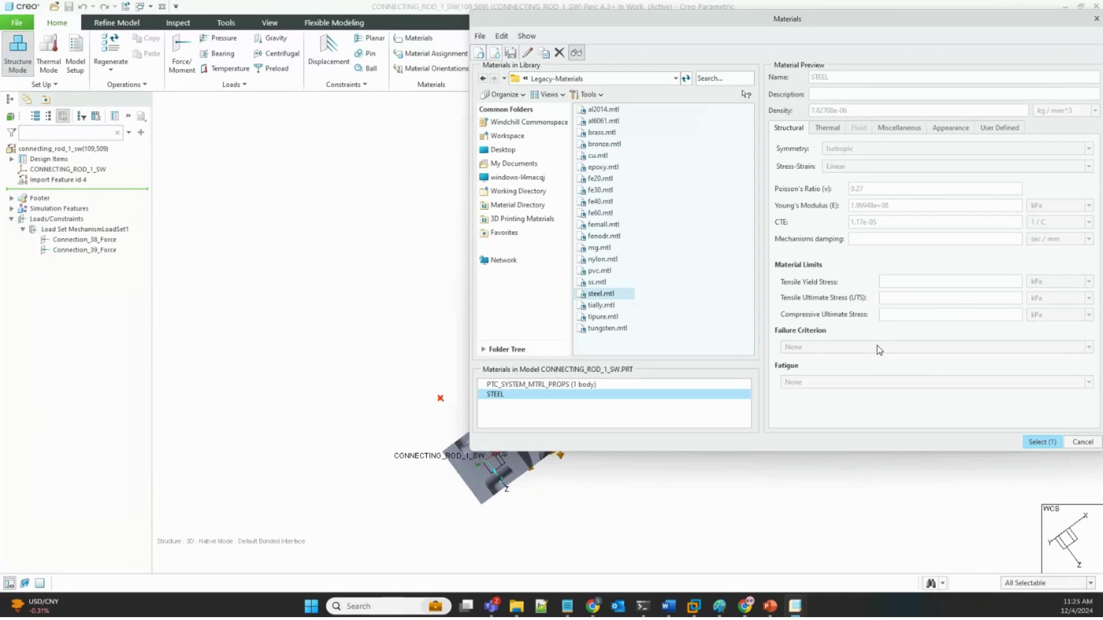
pyautogui.click(1042, 442)
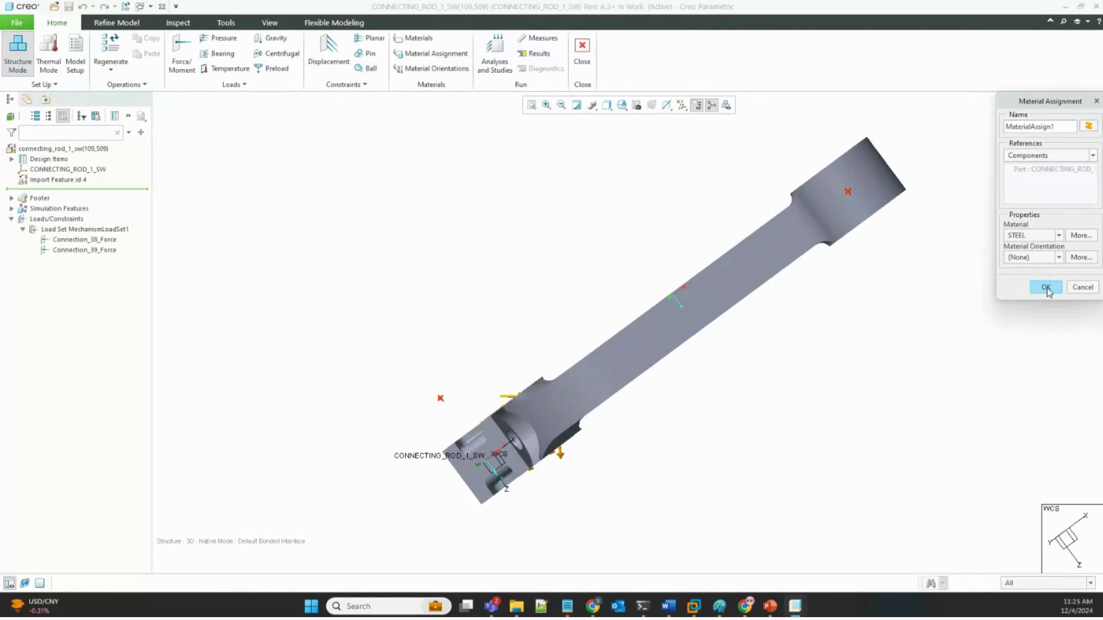
pyautogui.click(1046, 288)
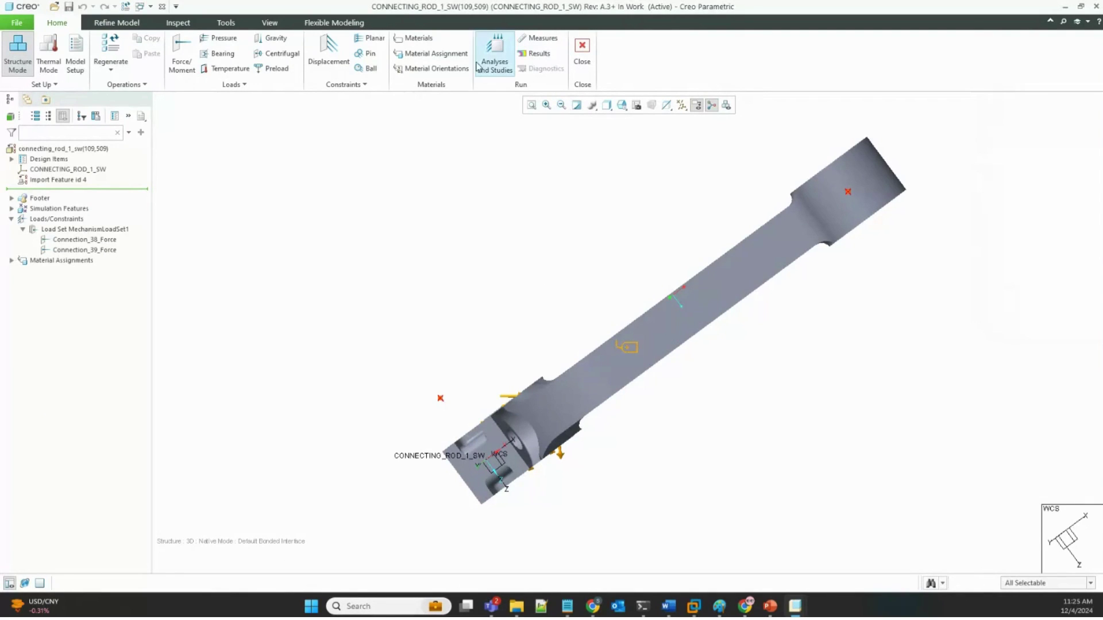
# - Create a static analysis named ConnectingRod with inertia relief enabled, using MechanismLoadSet1 and the Single-Pass Adaptive method
pyautogui.click(495, 57)
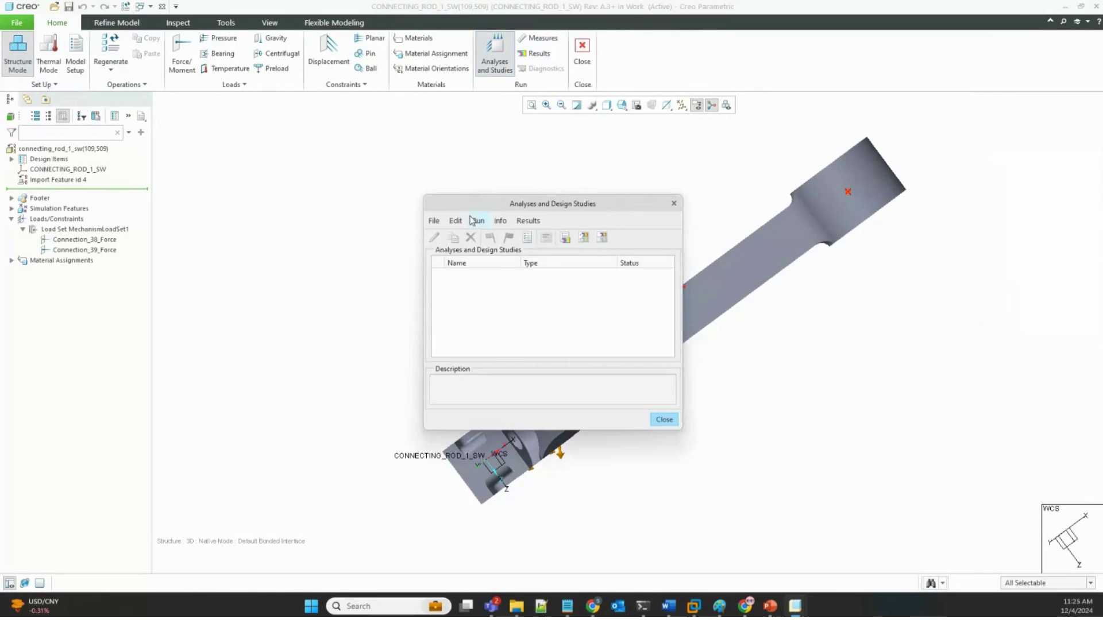
pyautogui.click(433, 221)
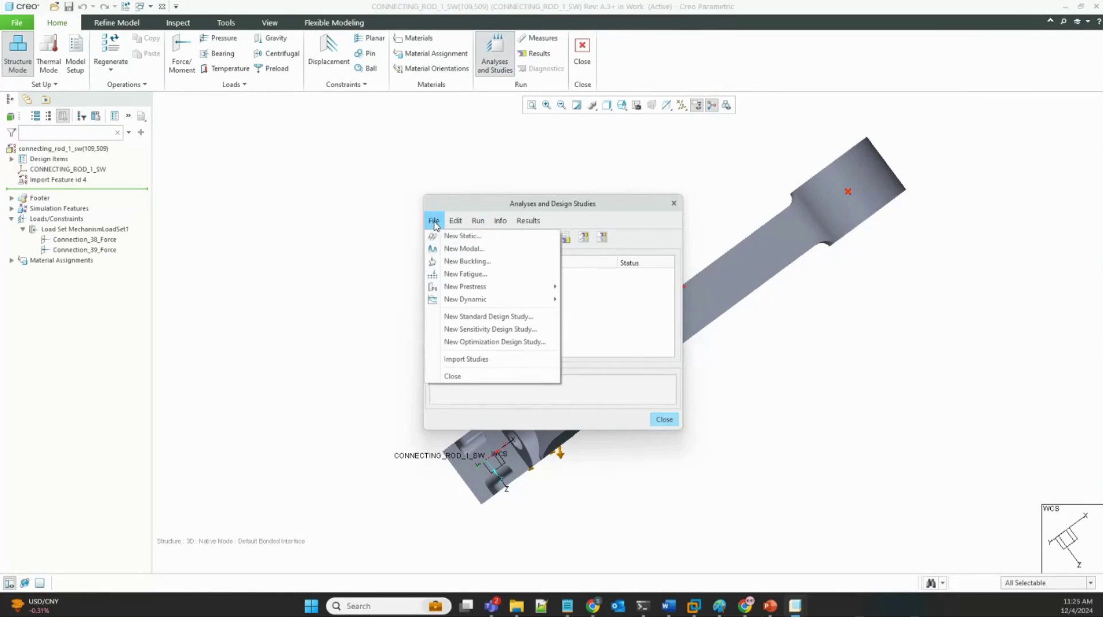
pyautogui.click(462, 236)
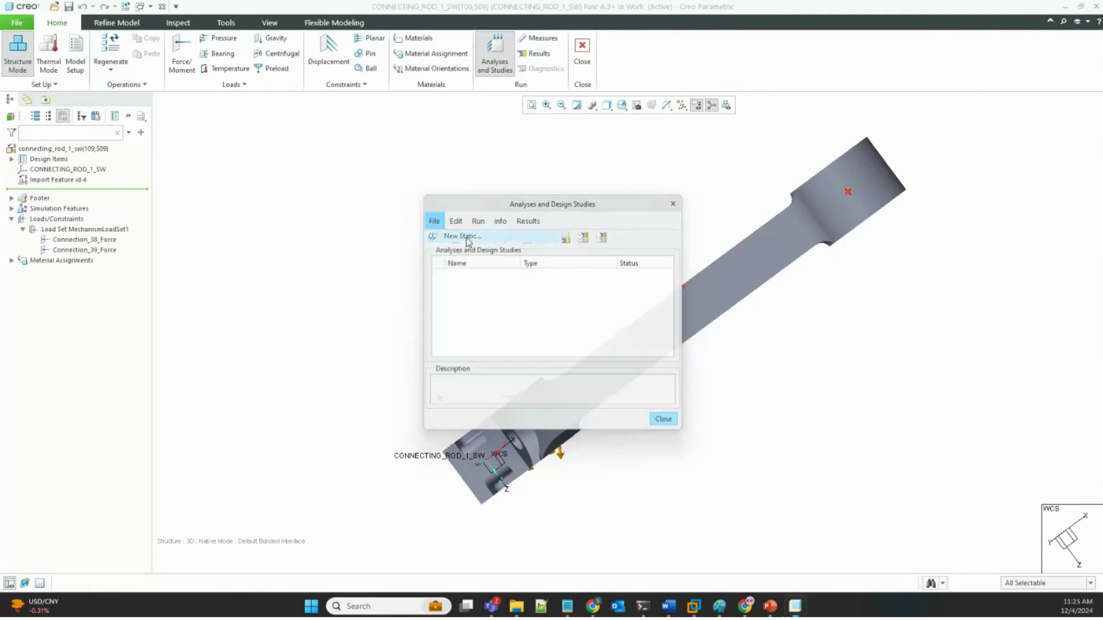
pyautogui.doubleClick(452, 58)
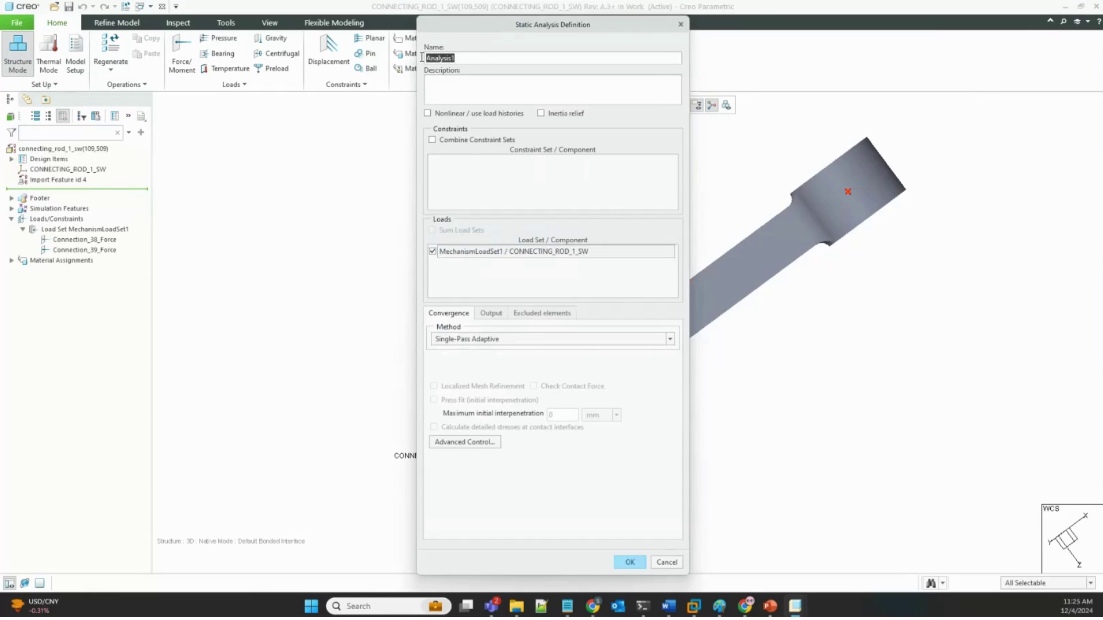
pyautogui.write('ConnectingRod')
pyautogui.click(548, 116)
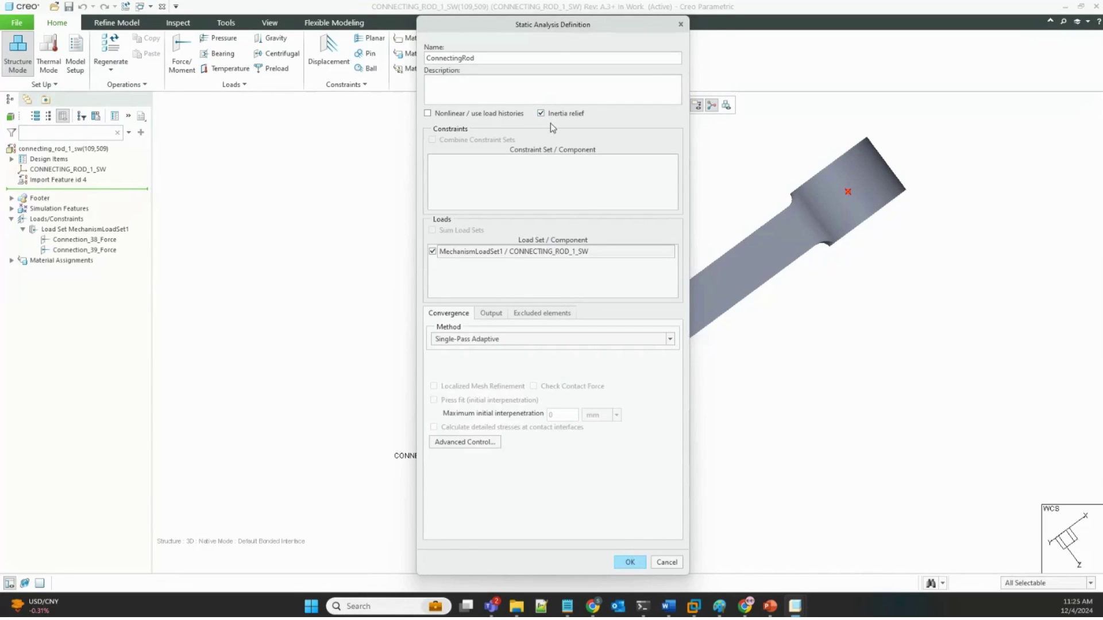
pyautogui.click(629, 562)
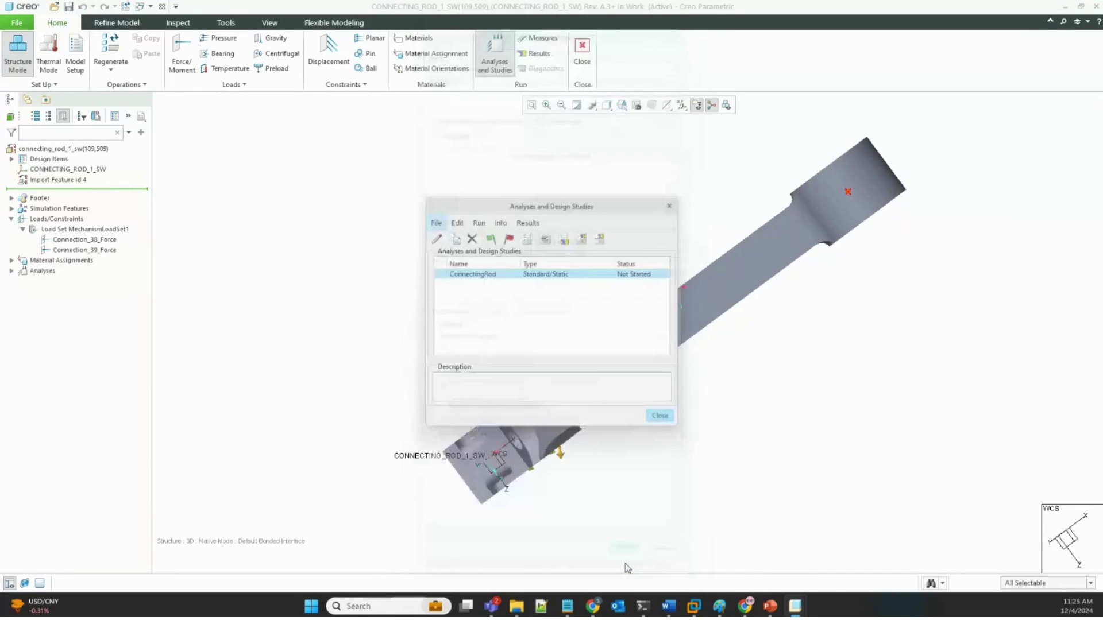
# - Run the ConnectingRod study with interactive diagnostics and display its run status
pyautogui.click(490, 240)
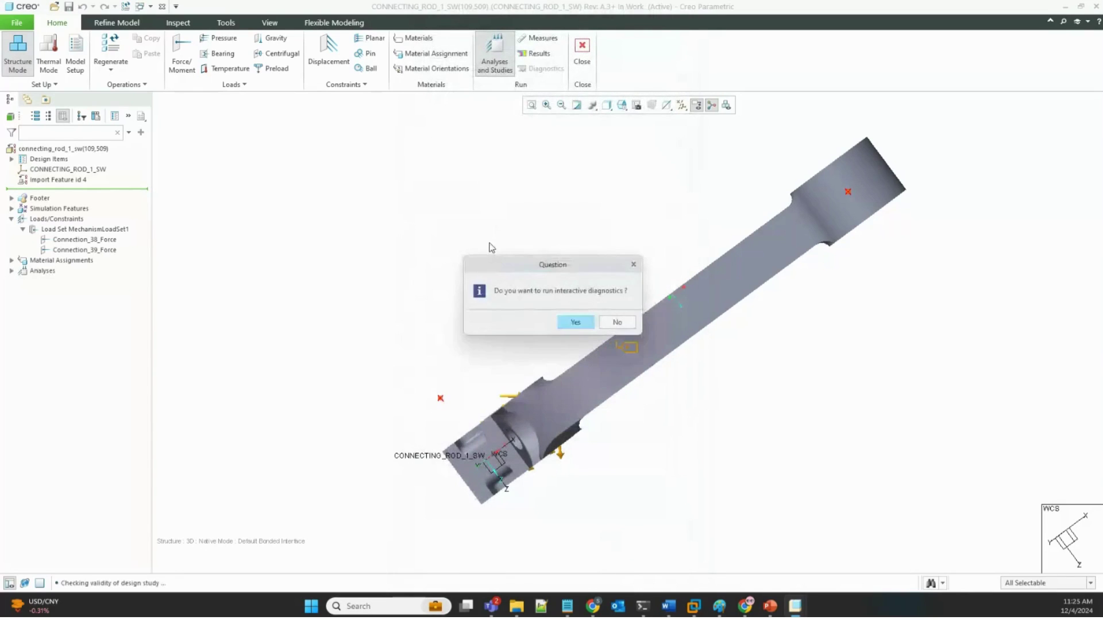
pyautogui.click(577, 323)
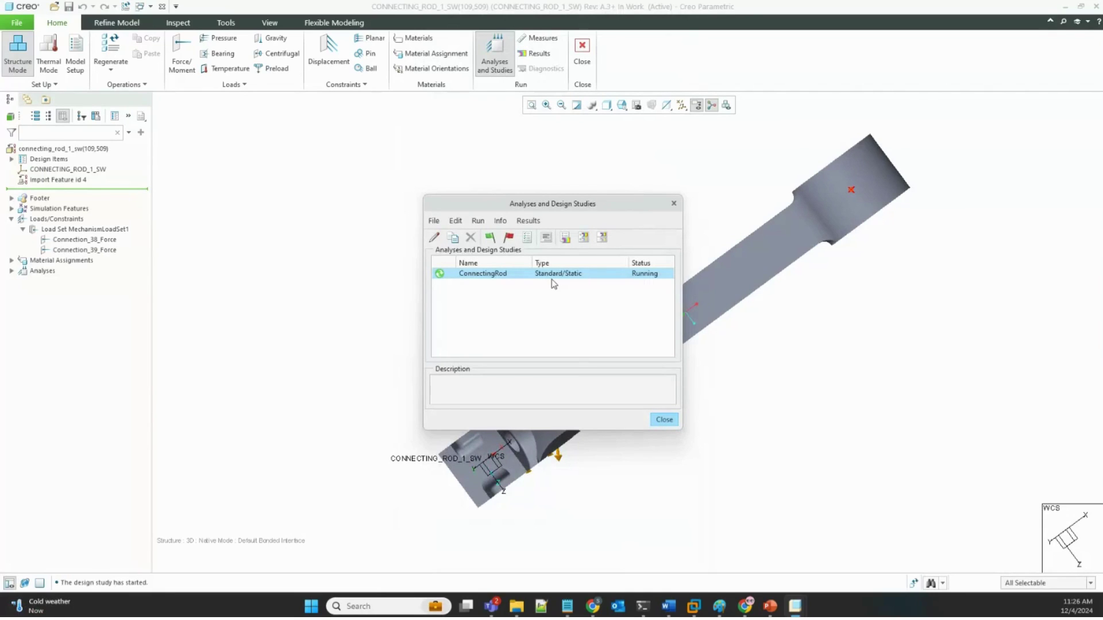
pyautogui.click(546, 241)
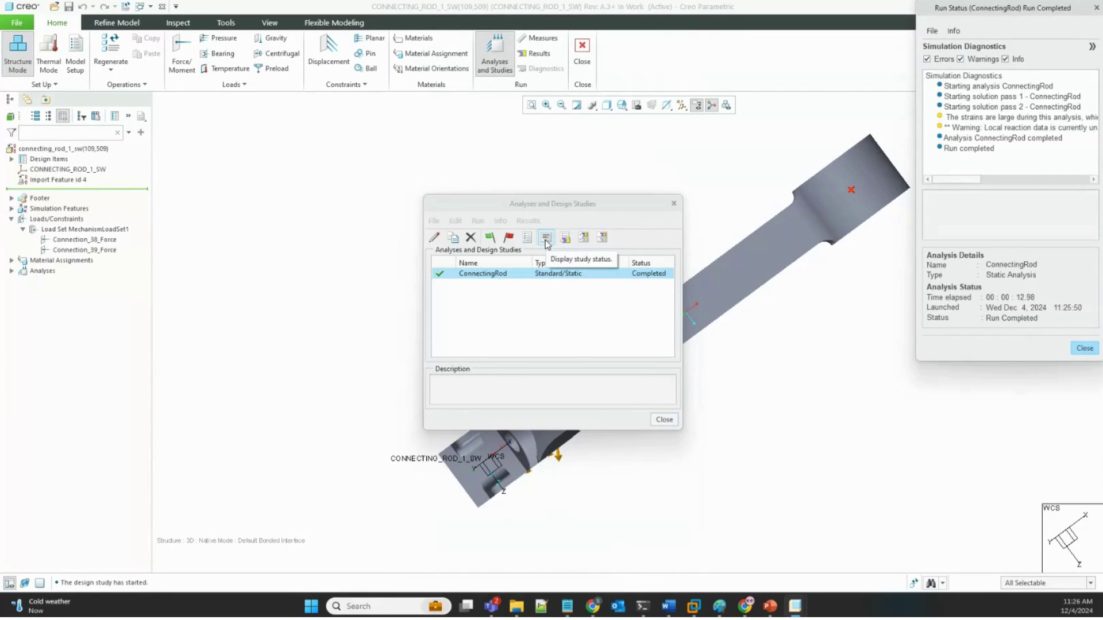
pyautogui.click(546, 240)
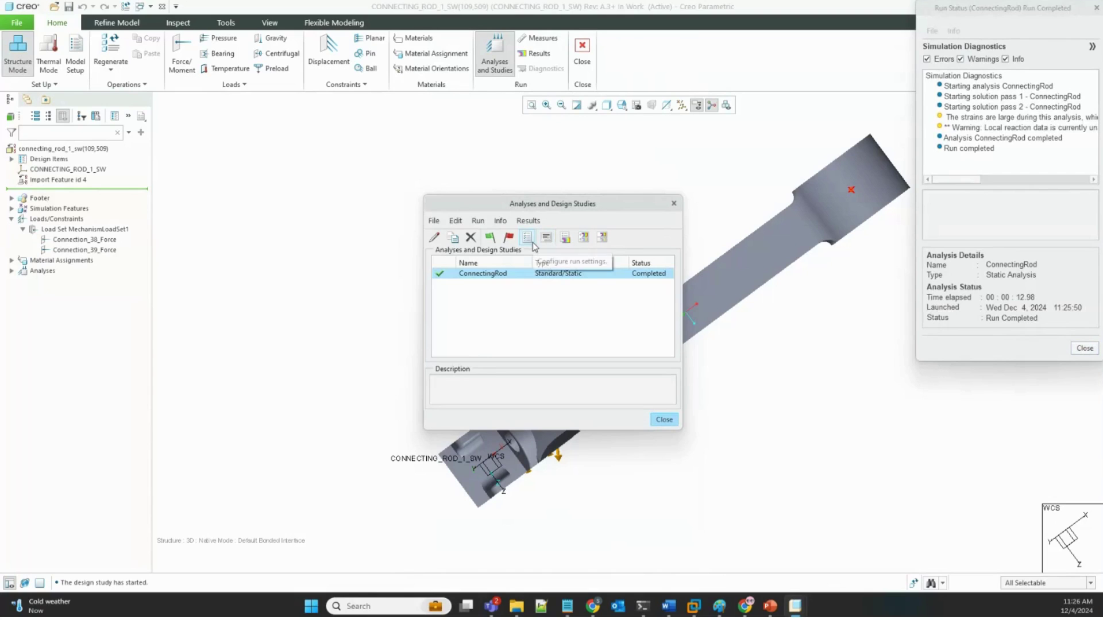
# - Examine the detailed run summary of the ConnectingRod study, particularly the convergence loop log for each pass
pyautogui.click(1091, 48)
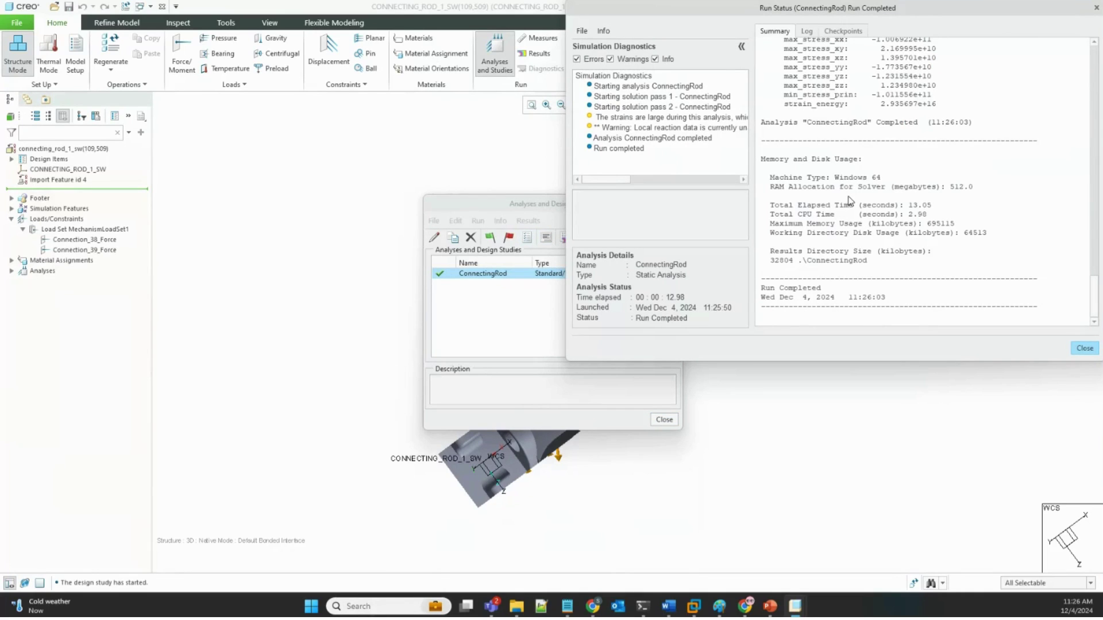
pyautogui.scroll(10, 849, 200)
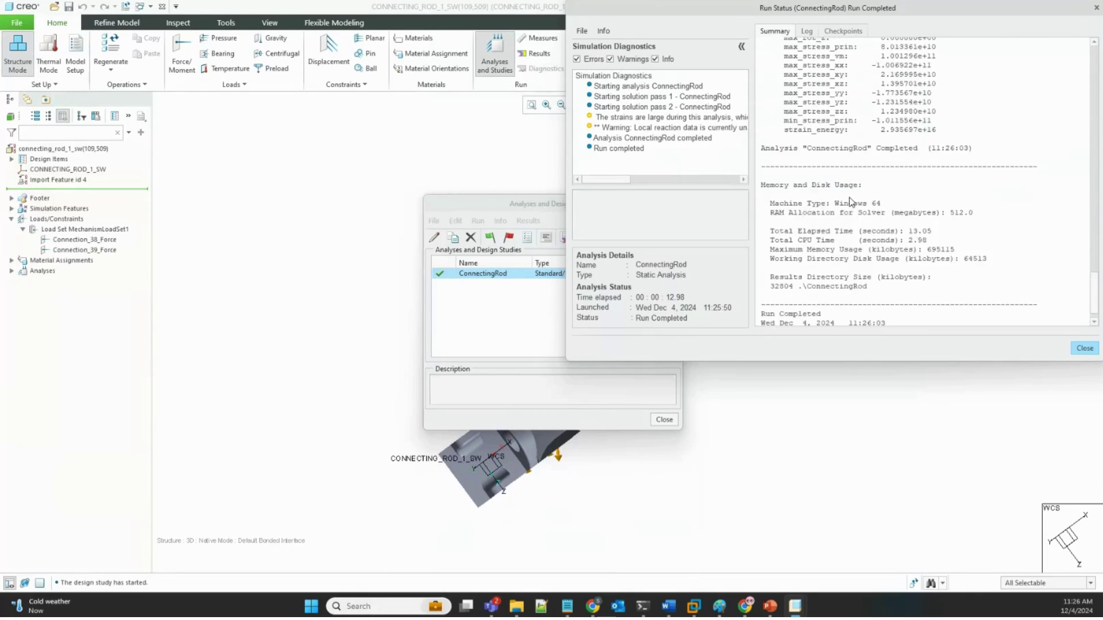
pyautogui.scroll(6, 1066, 199)
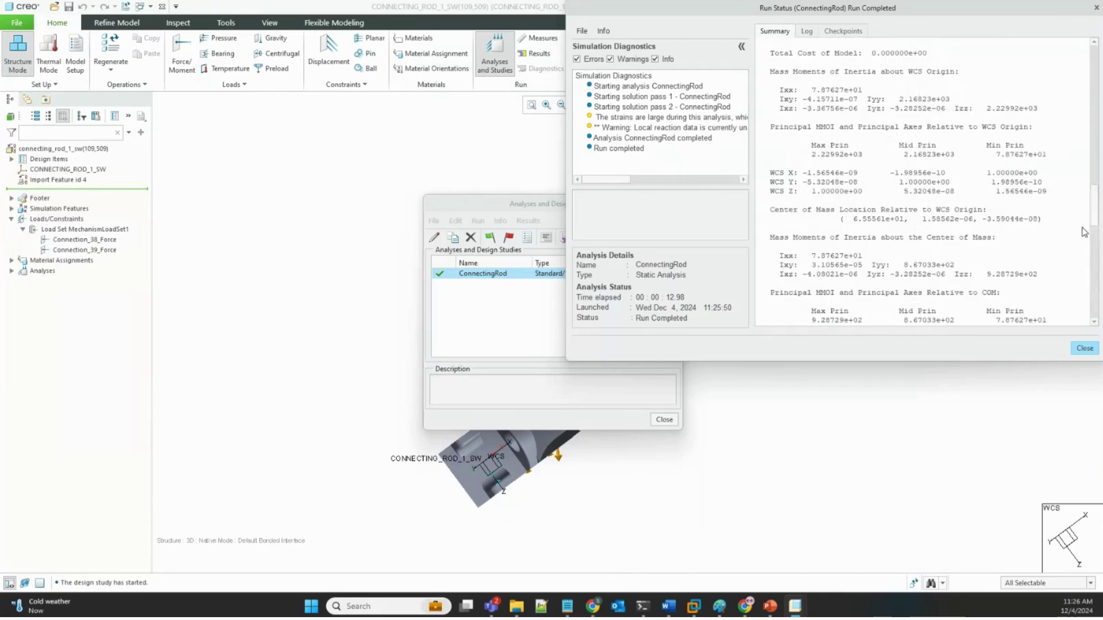
pyautogui.scroll(5, 1085, 231)
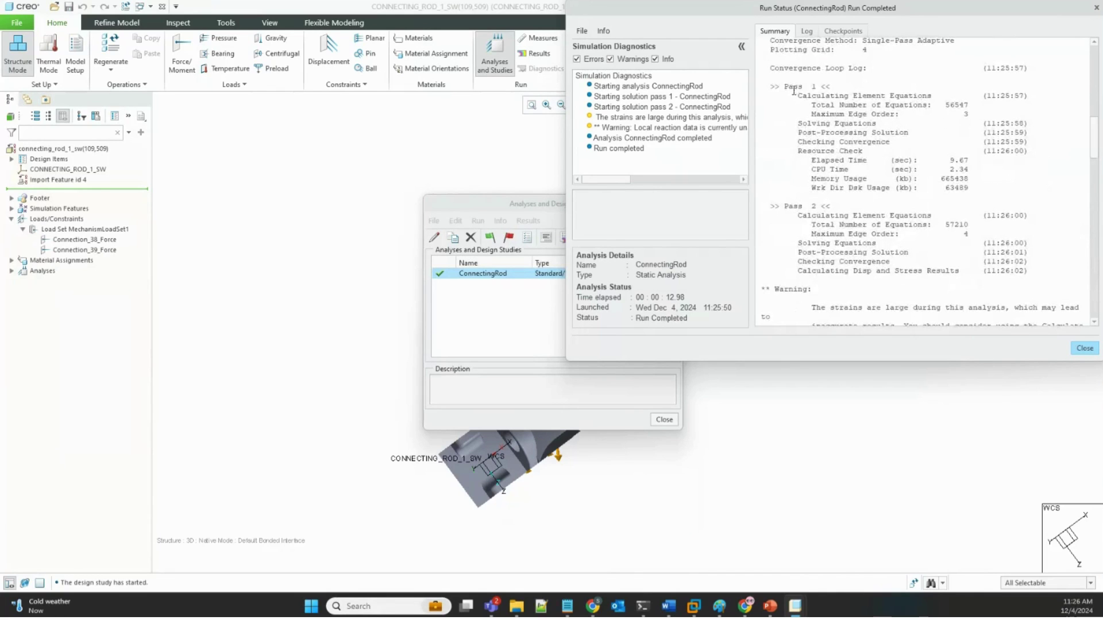
pyautogui.scroll(1, 769, 109)
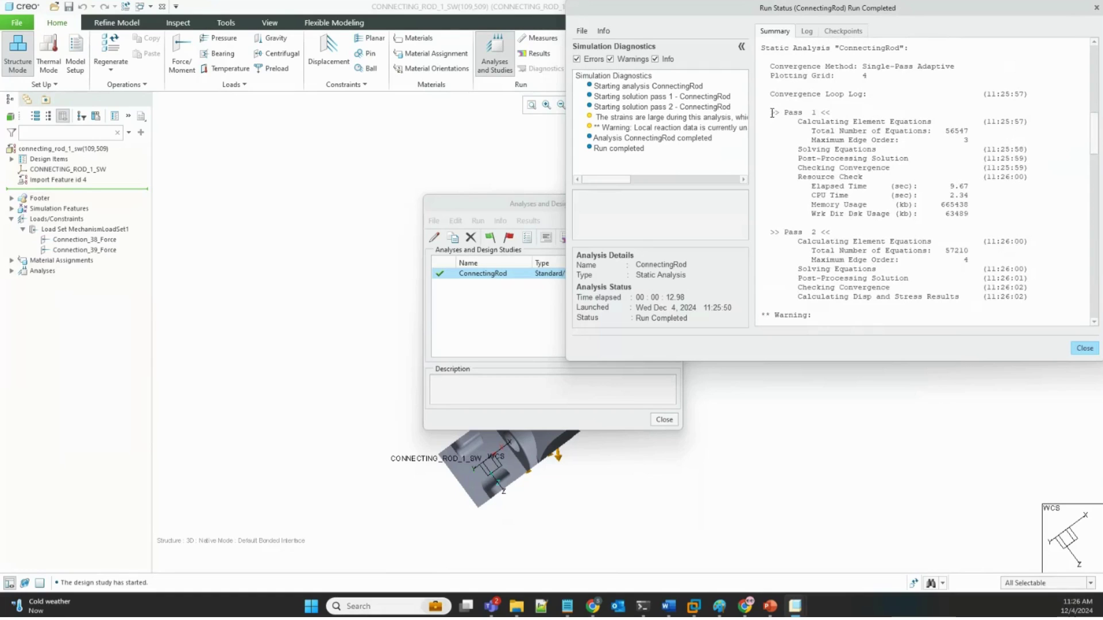
pyautogui.moveTo(772, 112); pyautogui.dragTo(842, 146)
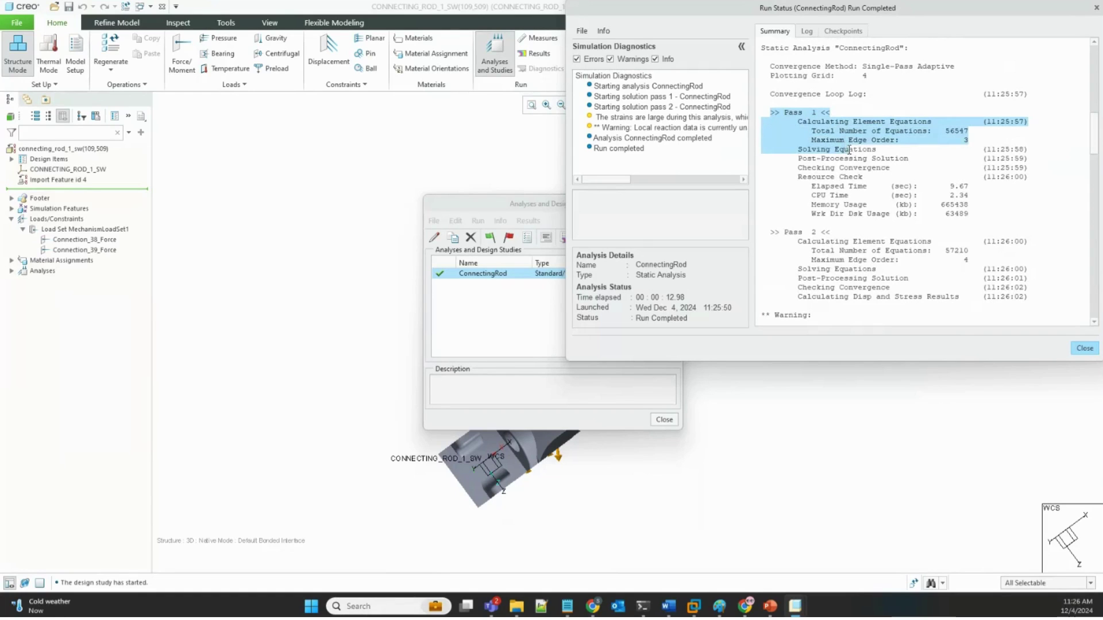
pyautogui.click(775, 111)
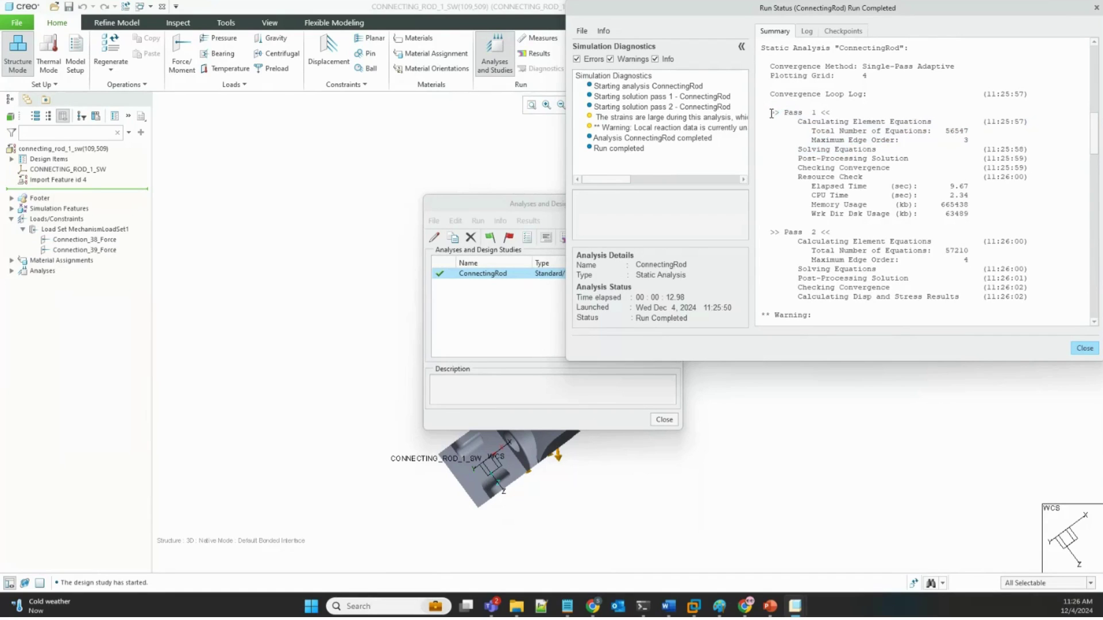
# - Compare the equation counts and maximum edge orders of the two solution passes, and close the run status
pyautogui.moveTo(772, 114); pyautogui.dragTo(1034, 158)
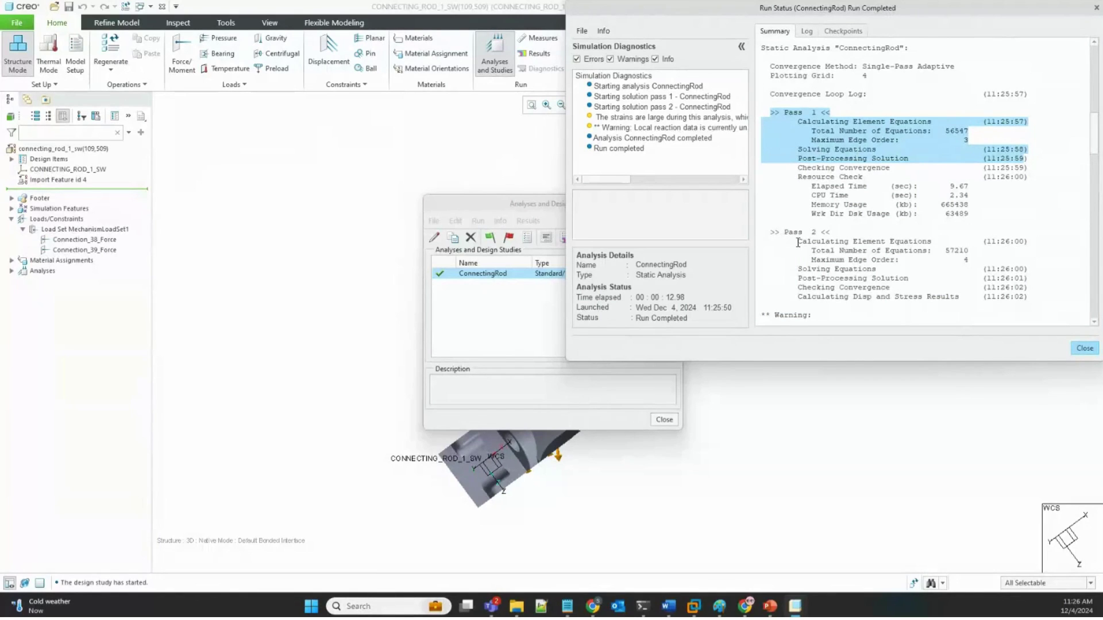
pyautogui.click(973, 267)
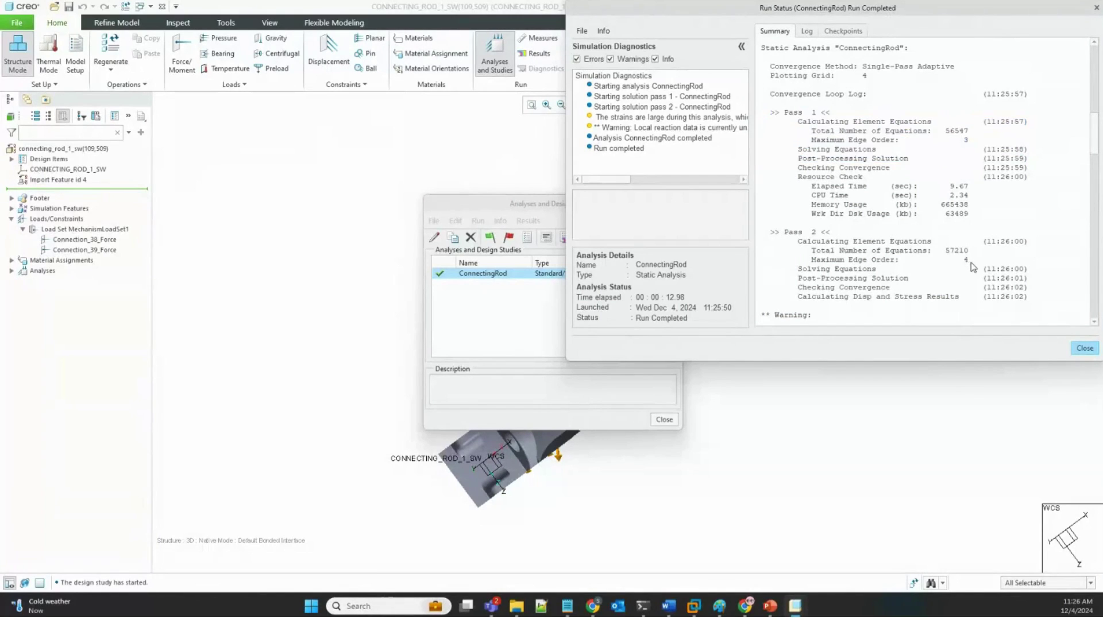
pyautogui.moveTo(974, 267); pyautogui.dragTo(967, 263)
pyautogui.click(966, 260)
pyautogui.scroll(1, 817, 296)
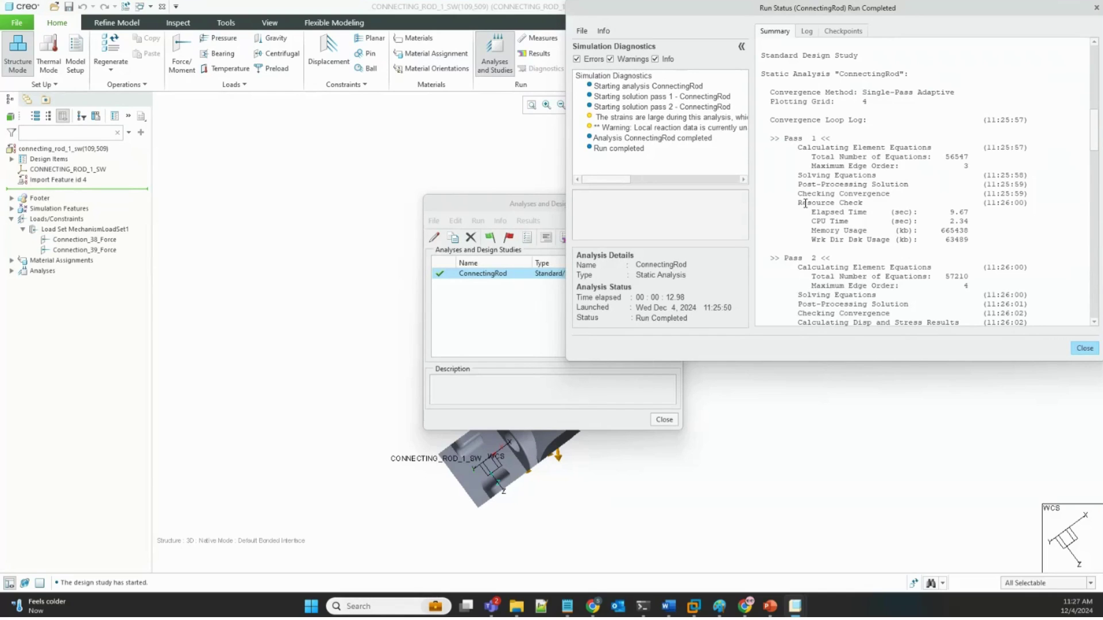
pyautogui.click(1084, 348)
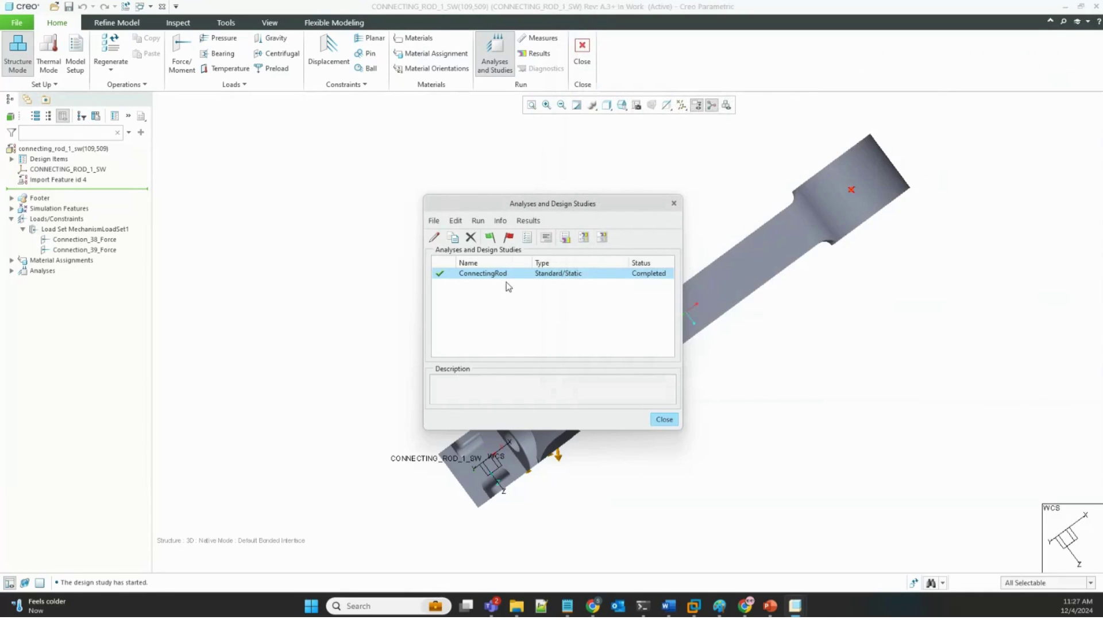
# - Vault the results of the ConnectingRod study and close the list of analyses and design studies
pyautogui.click(478, 221)
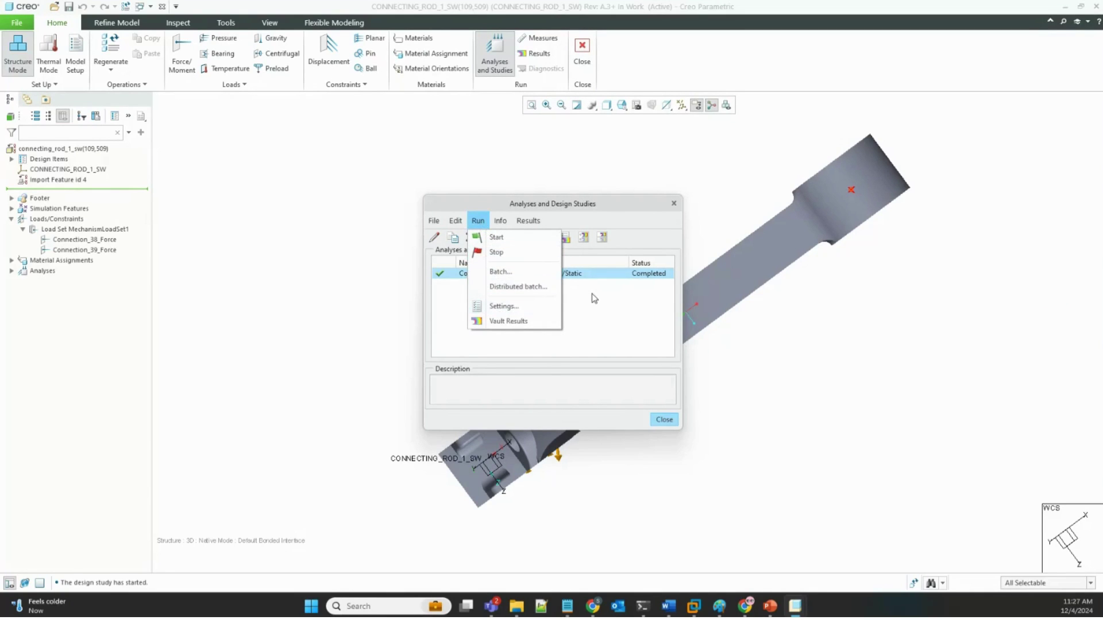
pyautogui.click(509, 323)
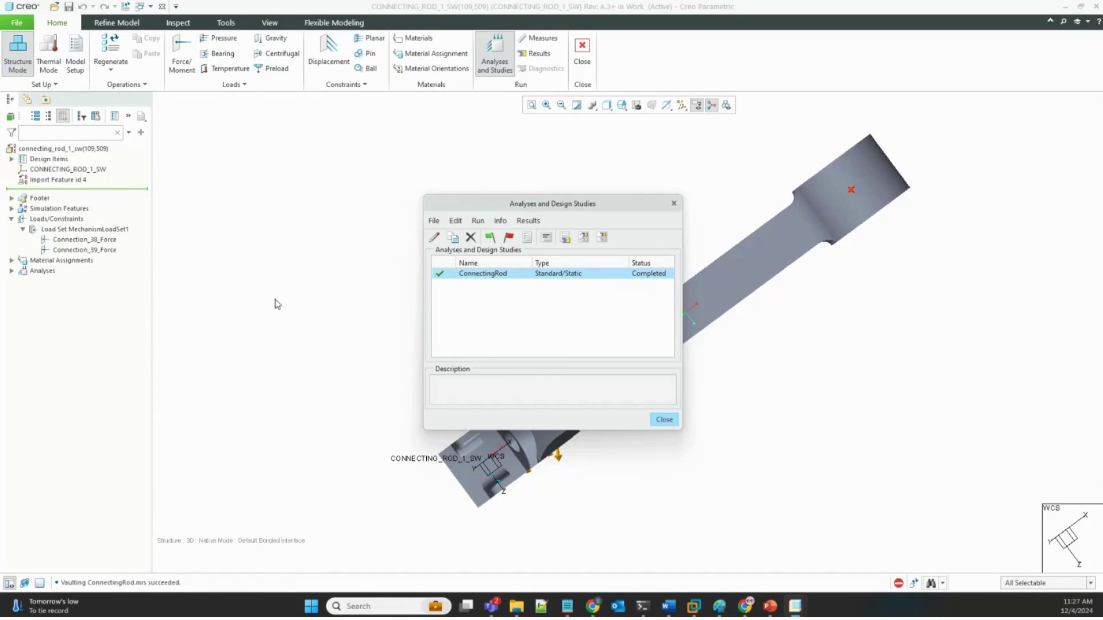
pyautogui.click(661, 419)
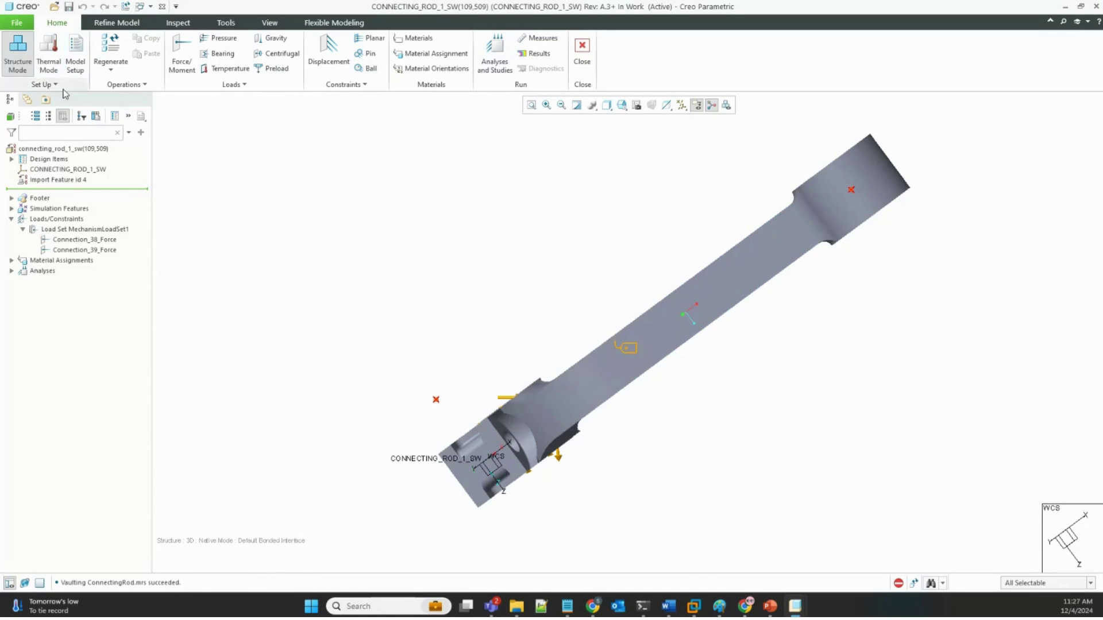
# - Open the vaulted ConnectingRod.mrs results from the Windchill workspace
pyautogui.click(27, 100)
pyautogui.click(41, 152)
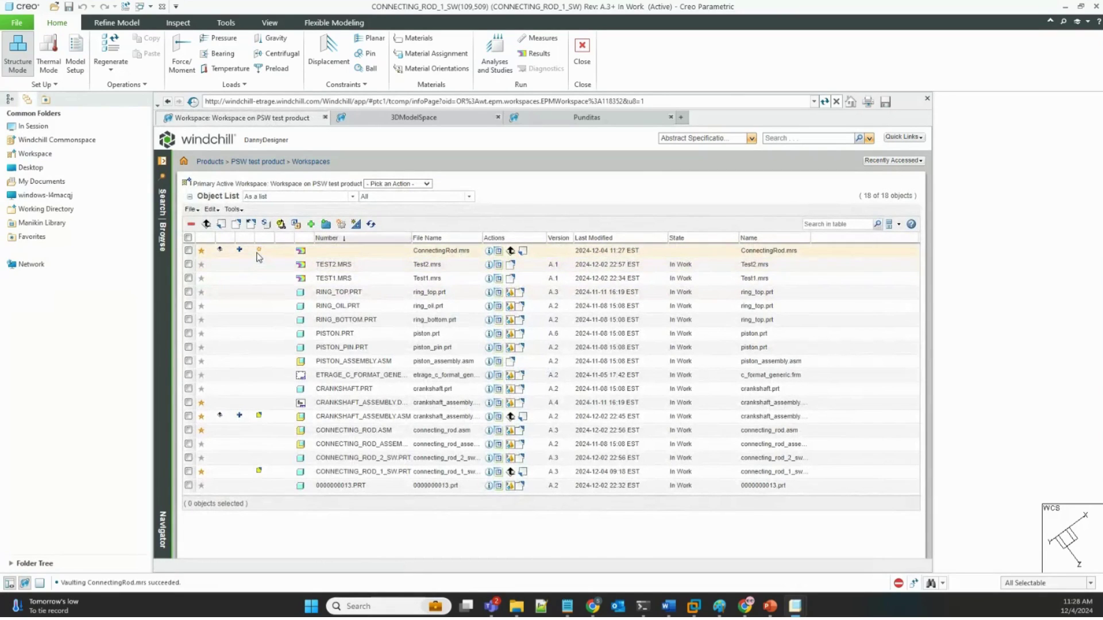
pyautogui.click(497, 251)
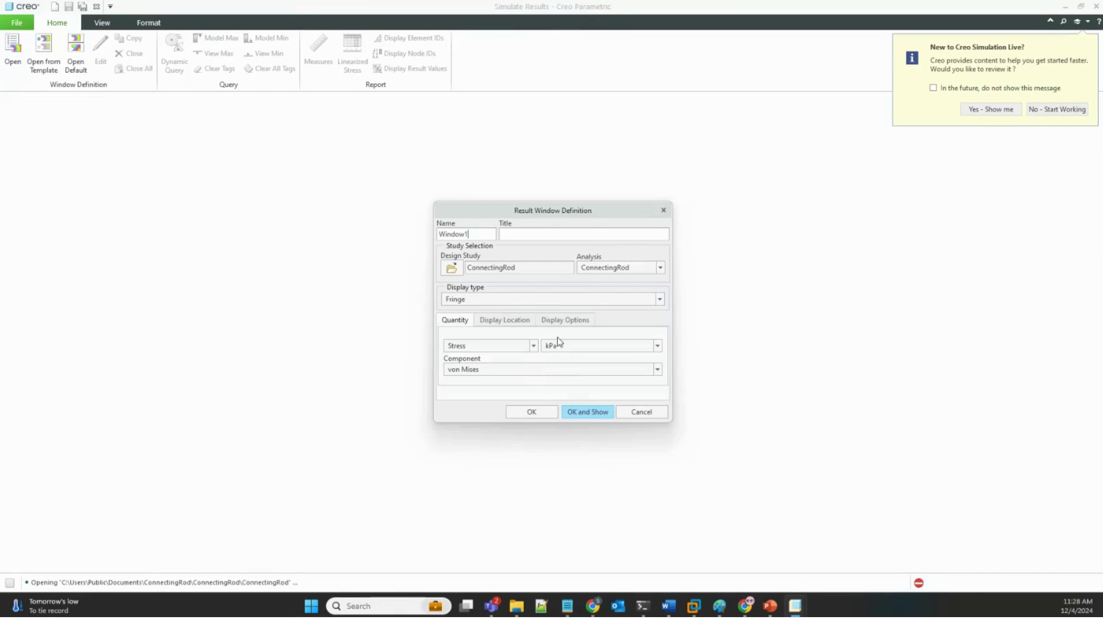
# - Display the von Mises stress fringe on the deformed connecting rod, with the undeformed overlay and the loads shown
pyautogui.click(558, 323)
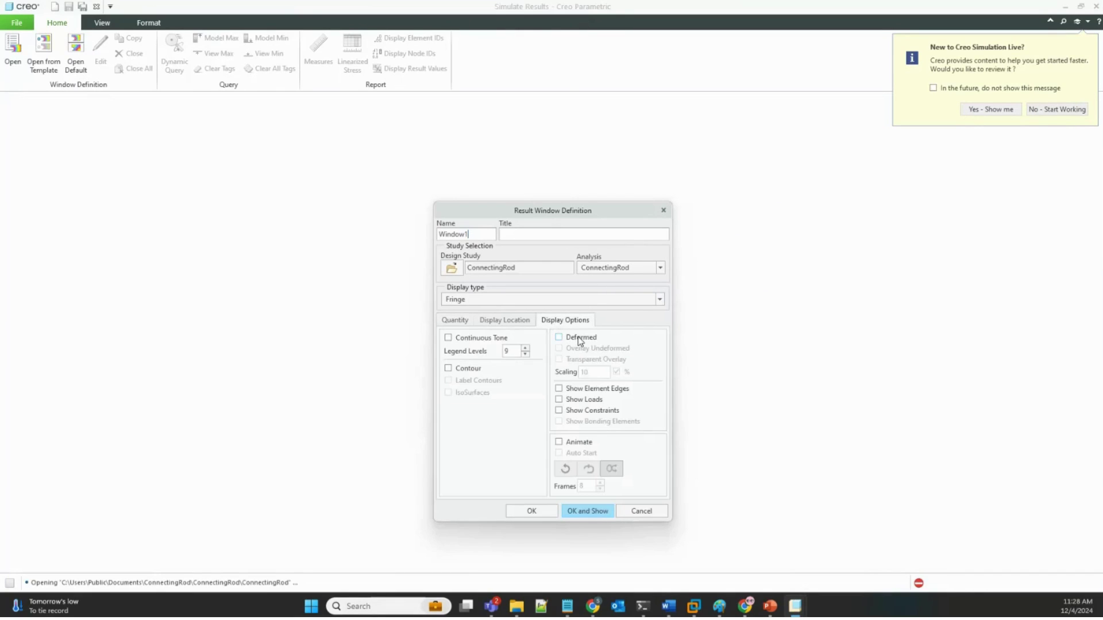
pyautogui.click(559, 337)
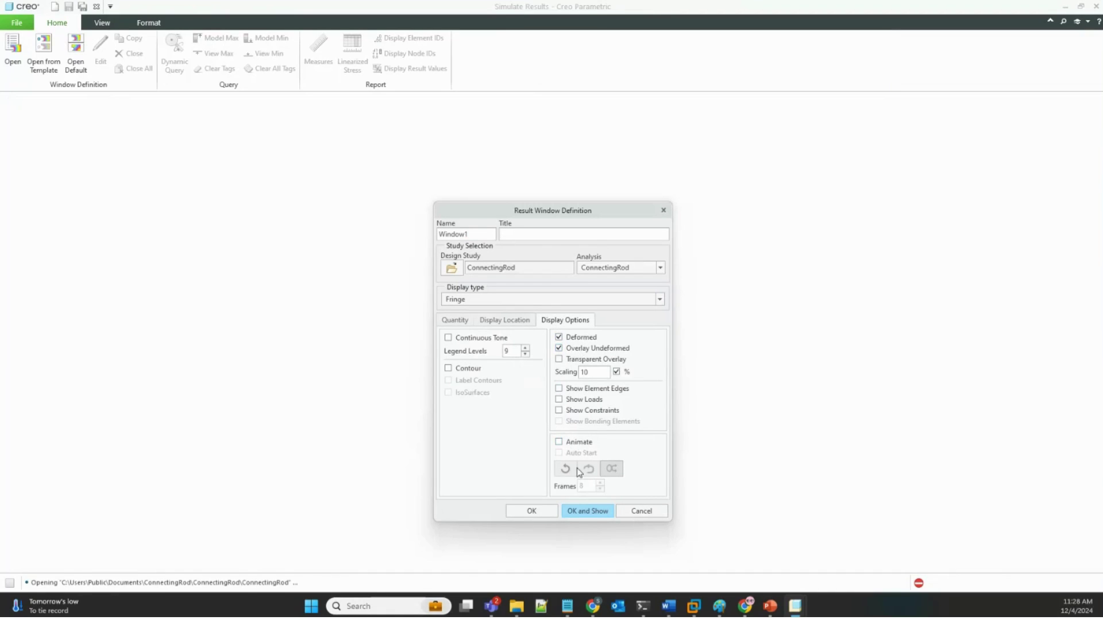
pyautogui.click(581, 400)
pyautogui.click(583, 512)
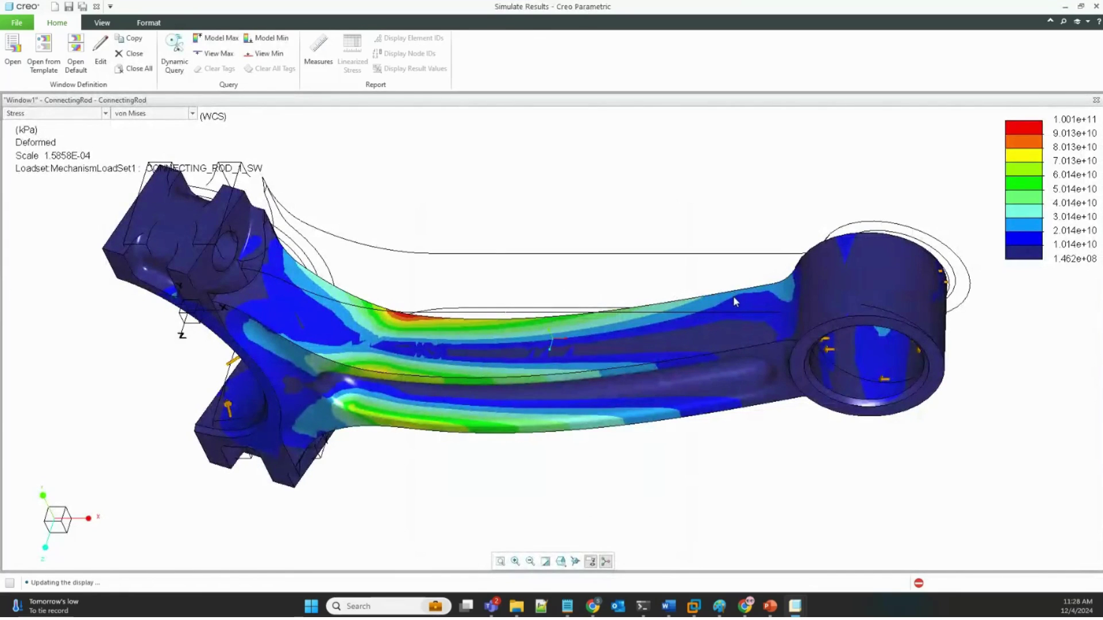
# - Examine the stress distribution and bending of the deformed connecting rod from several angles, including the shank and both ends
pyautogui.scroll(-3, 729, 400)
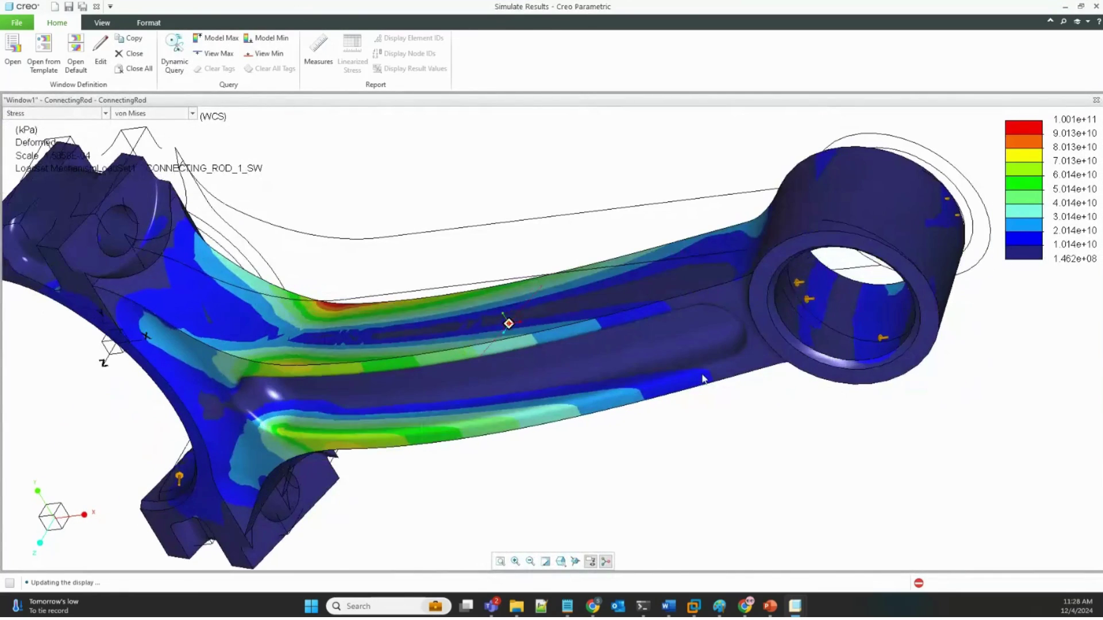
pyautogui.scroll(-5, 703, 373)
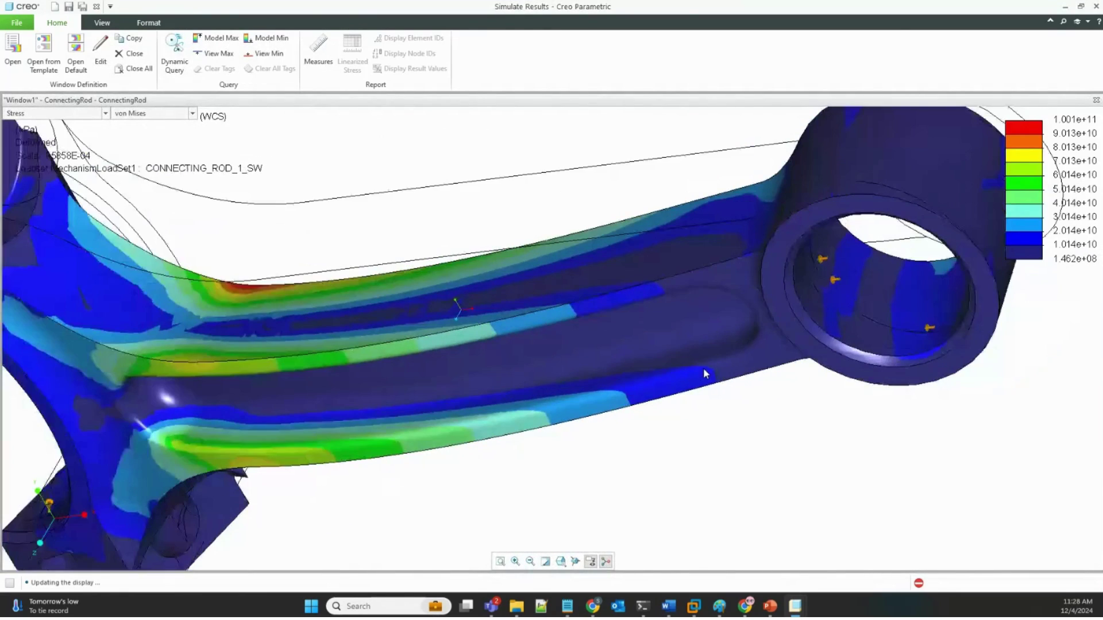
pyautogui.scroll(5, 703, 373)
pyautogui.moveTo(703, 374); pyautogui.dragTo(567, 265, button='middle')
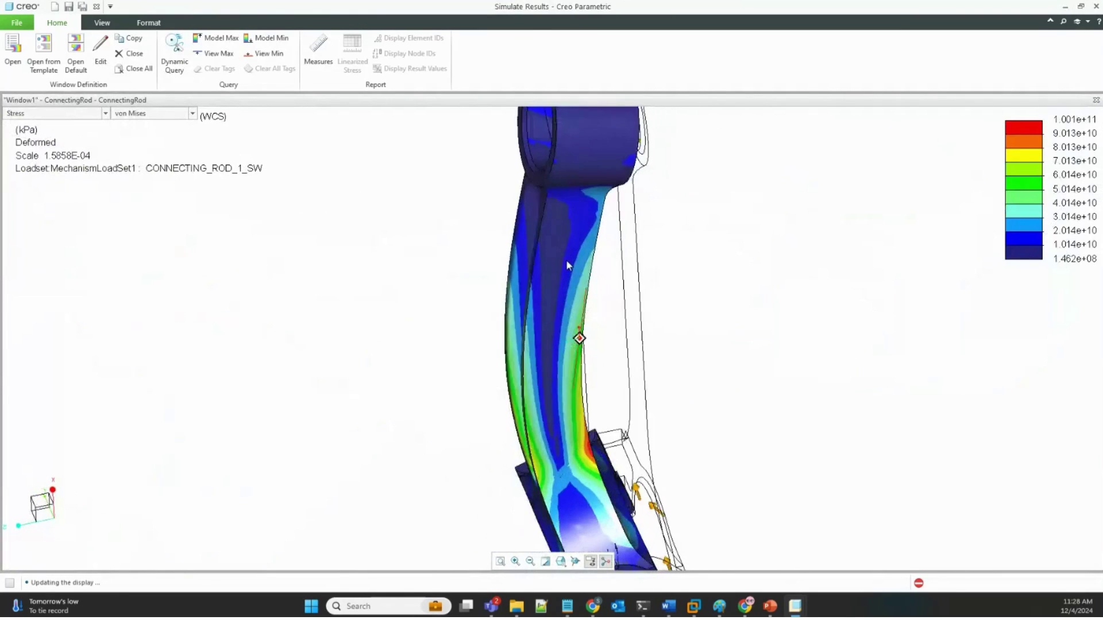
pyautogui.scroll(-3, 624, 374)
pyautogui.scroll(8, 623, 373)
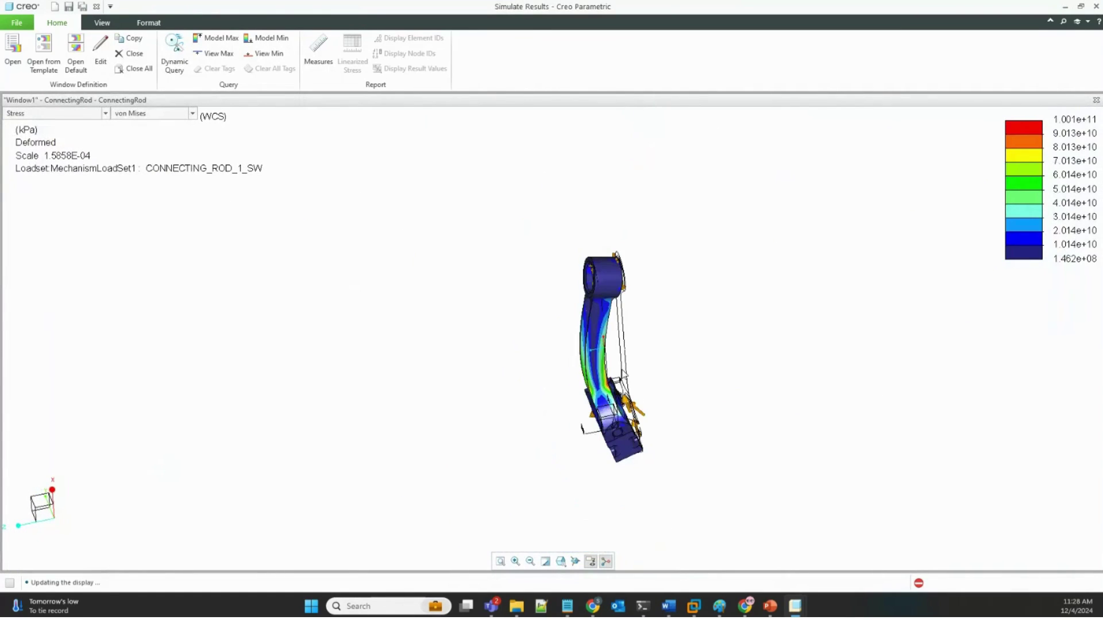
pyautogui.moveTo(623, 373)
pyautogui.mouseDown(button='middle')
pyautogui.moveTo(581, 336)
pyautogui.moveTo(571, 347)
pyautogui.mouseUp(button='middle')
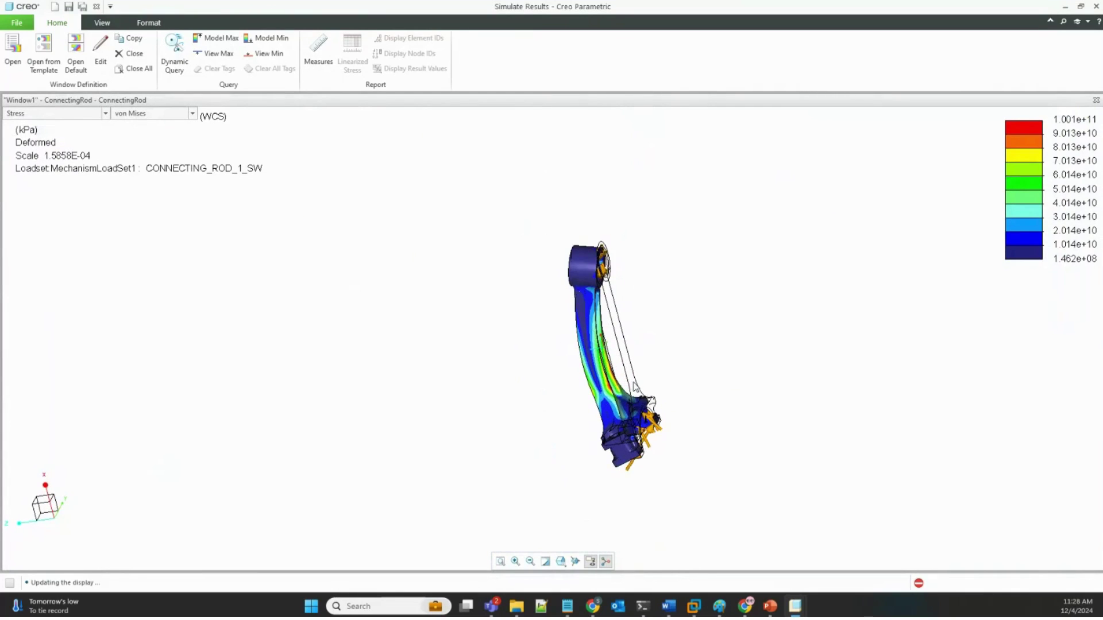
pyautogui.scroll(-3, 635, 386)
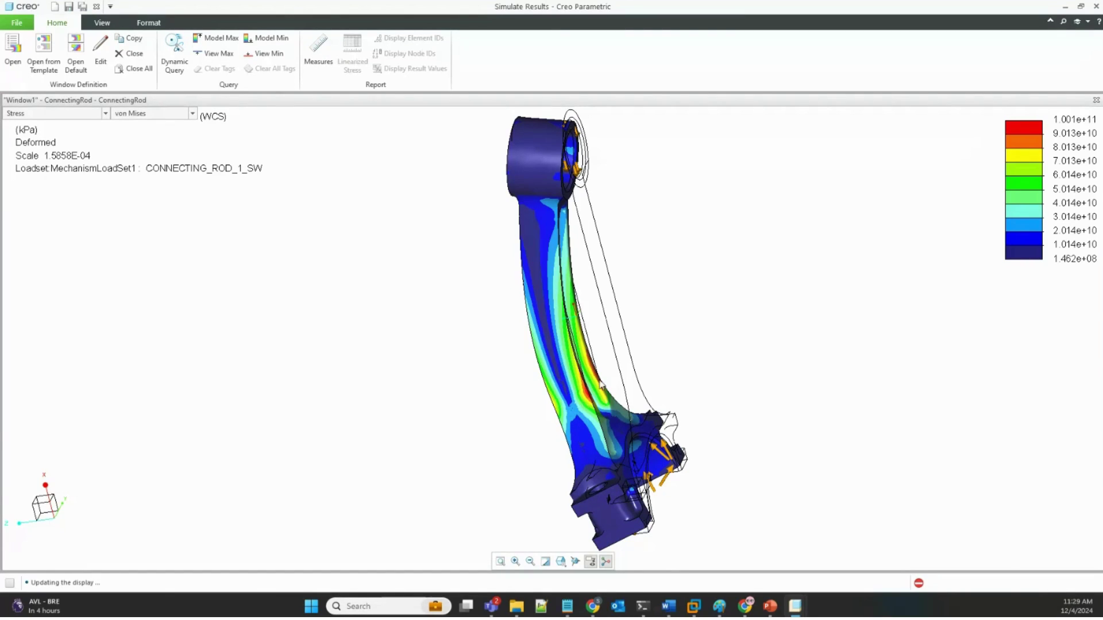
pyautogui.scroll(-1, 582, 400)
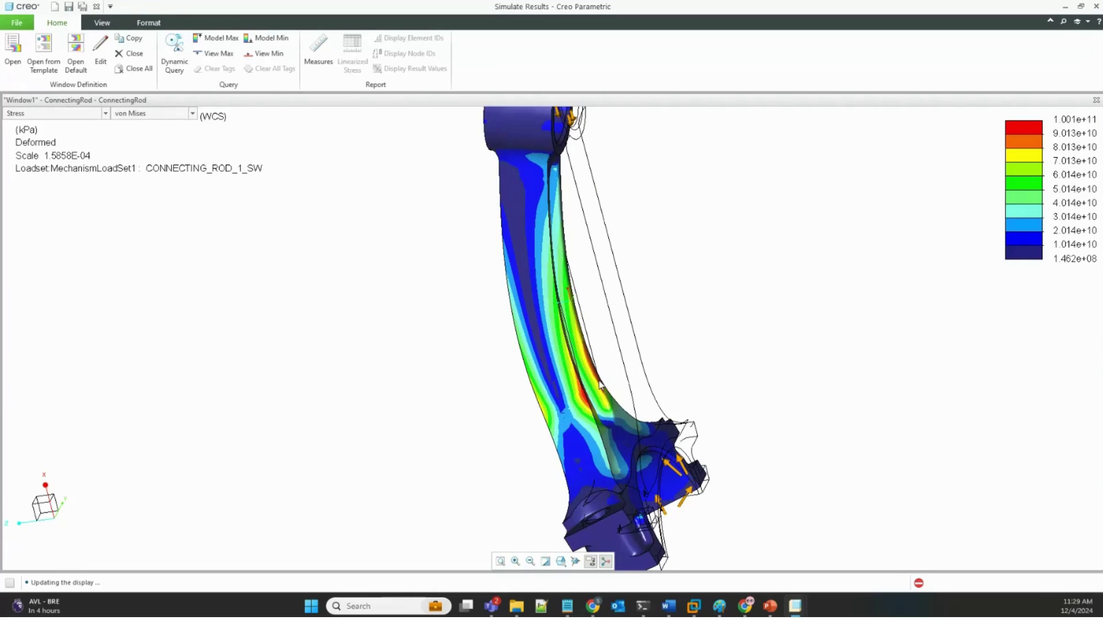
pyautogui.moveTo(601, 385)
pyautogui.mouseDown(button='middle')
pyautogui.moveTo(546, 390)
pyautogui.moveTo(579, 412)
pyautogui.mouseUp(button='middle')
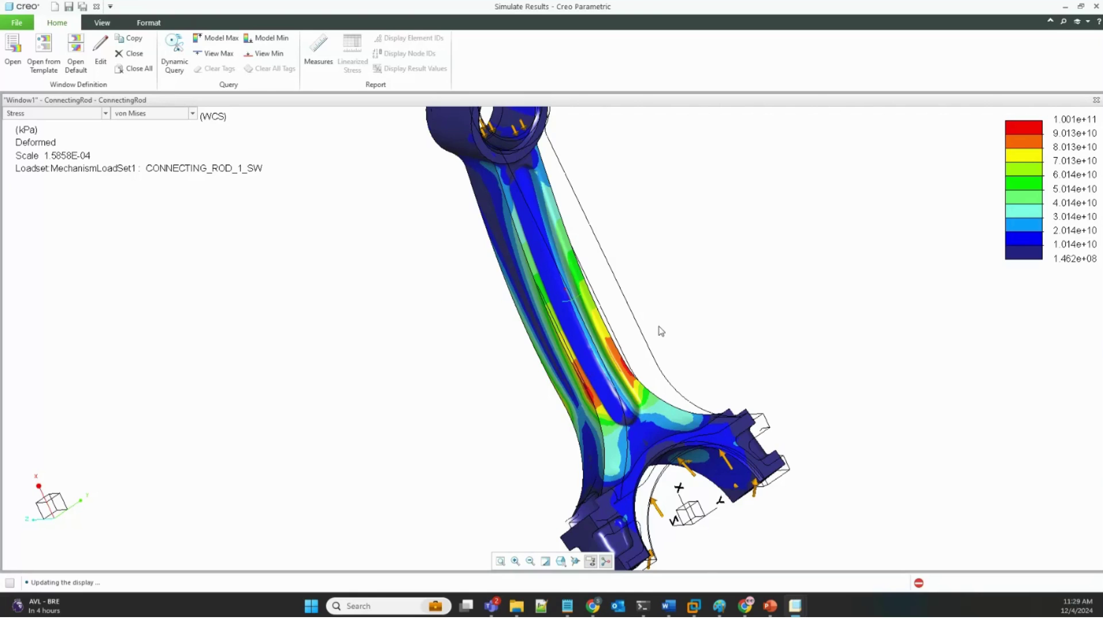
pyautogui.scroll(5, 658, 329)
pyautogui.moveTo(657, 328)
pyautogui.mouseDown(button='middle')
pyautogui.moveTo(686, 305)
pyautogui.moveTo(735, 301)
pyautogui.mouseUp(button='middle')
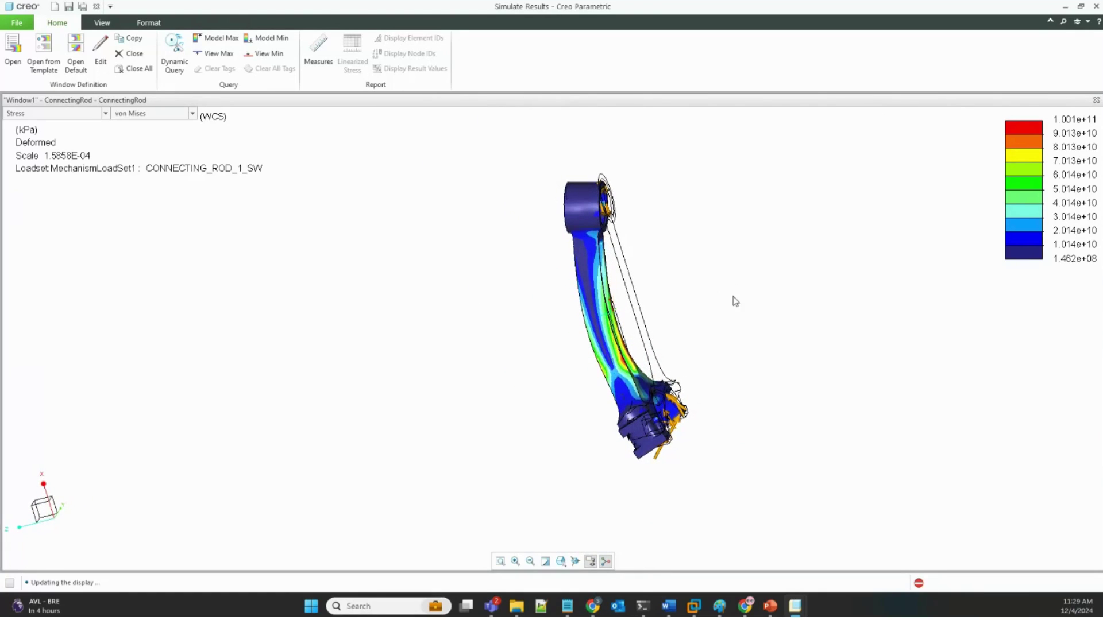
# - Review the deformation and scaling display options of the stress result window, and close its definition
pyautogui.doubleClick(708, 311)
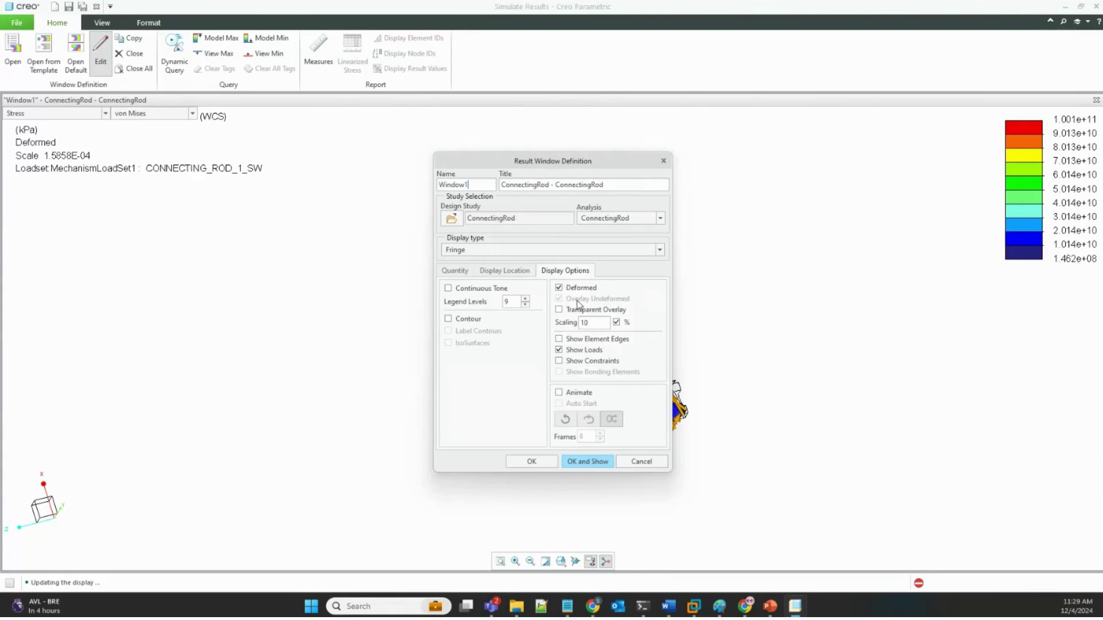
pyautogui.click(663, 162)
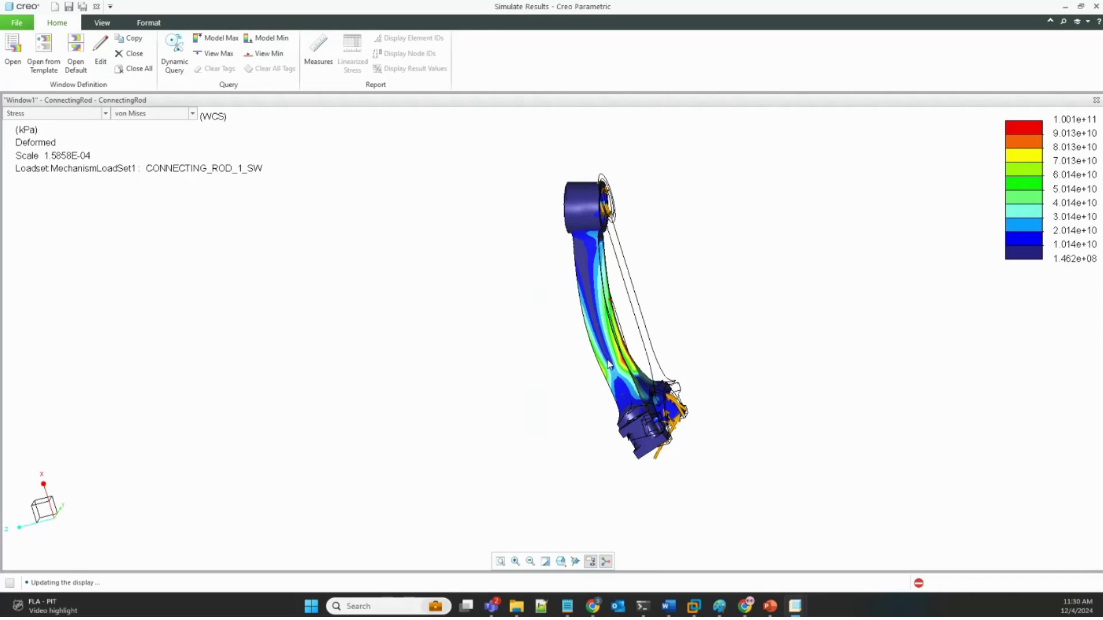
pyautogui.moveTo(602, 345); pyautogui.dragTo(716, 335, button='middle')
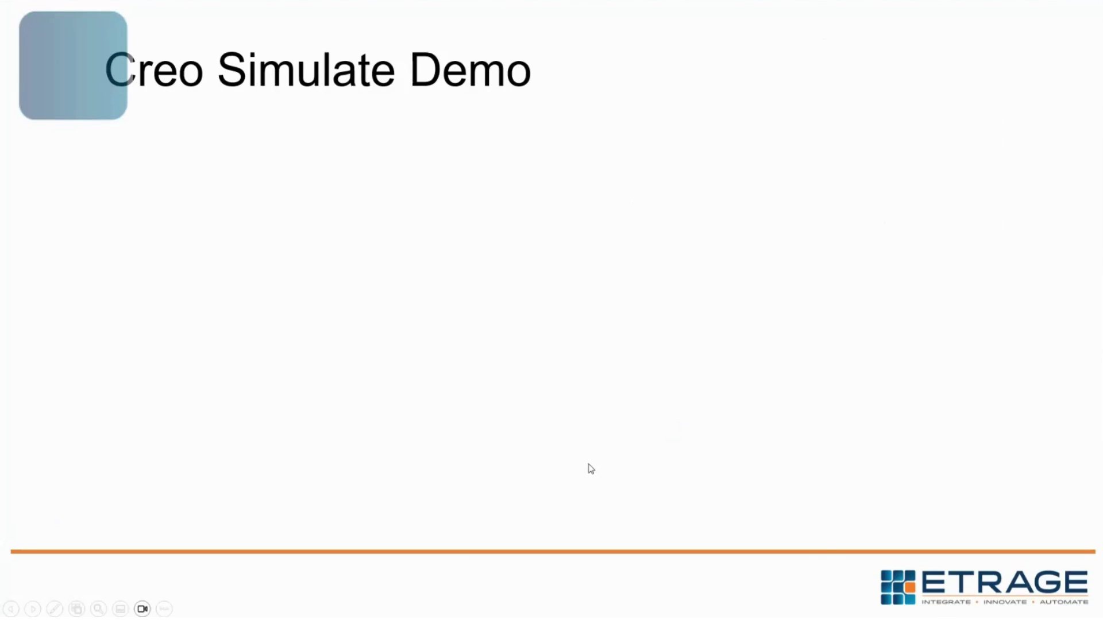
pyautogui.click(590, 469)
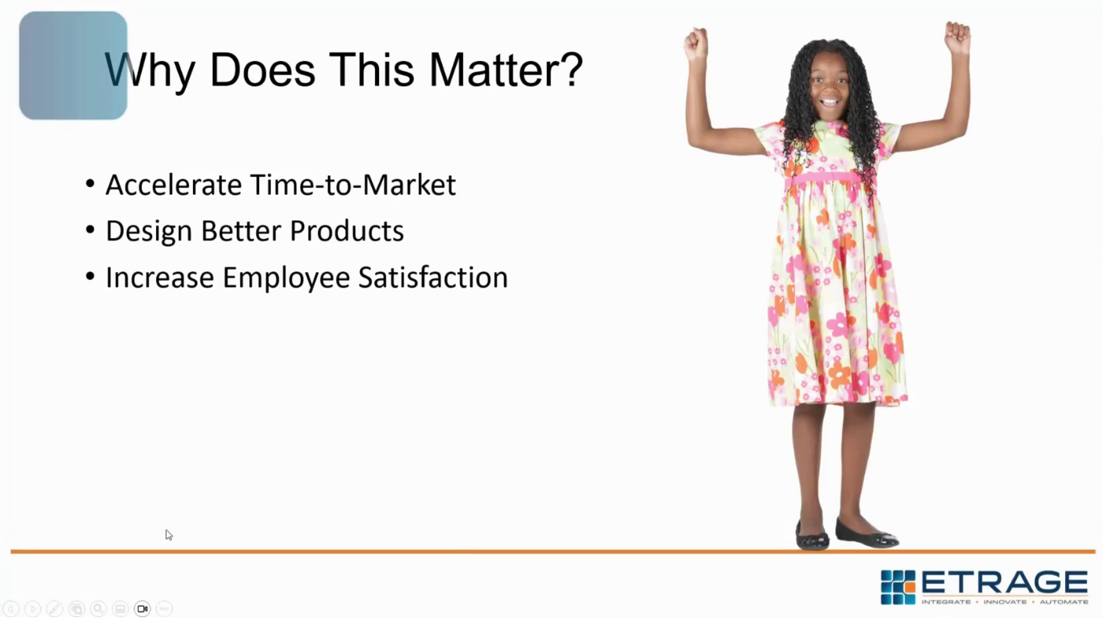